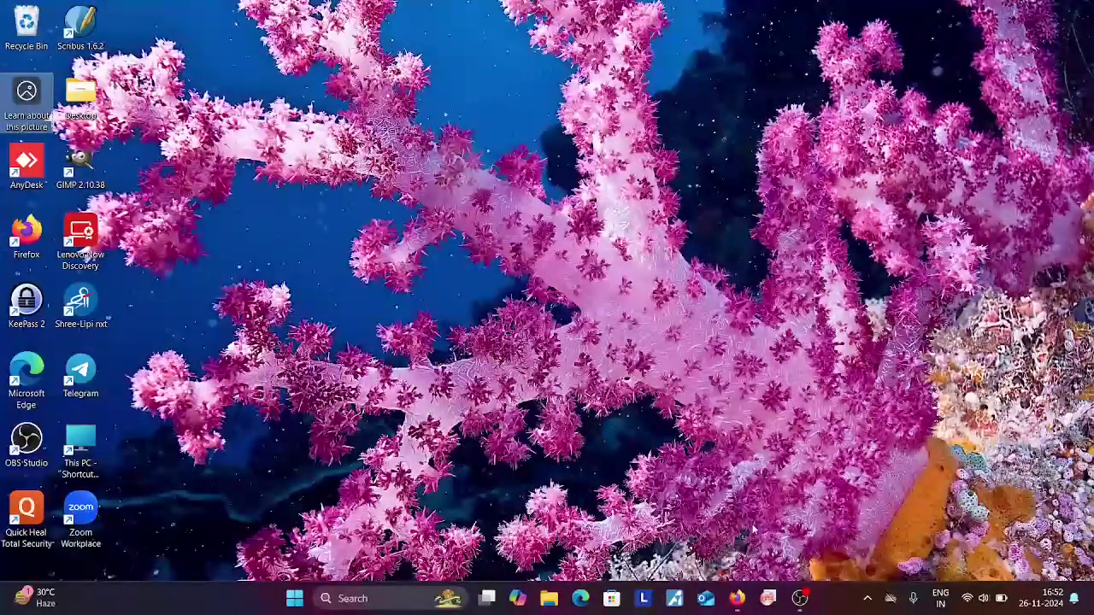
# Step: Restore the Firefox window showing the APAAR portal home page from the taskbar
pyautogui.moveTo(742, 601)
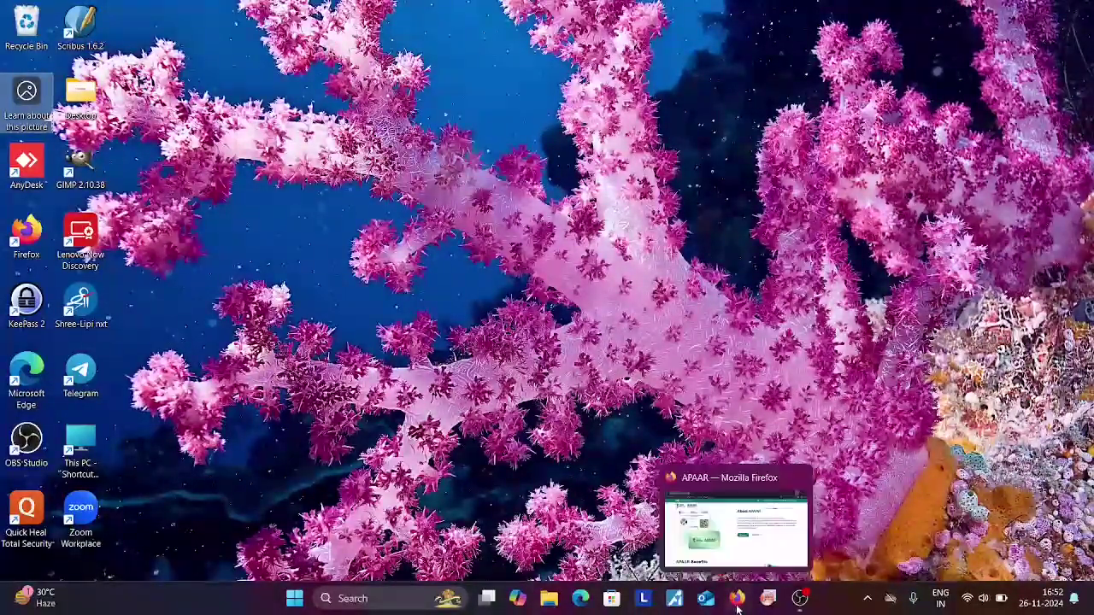
pyautogui.click(737, 513)
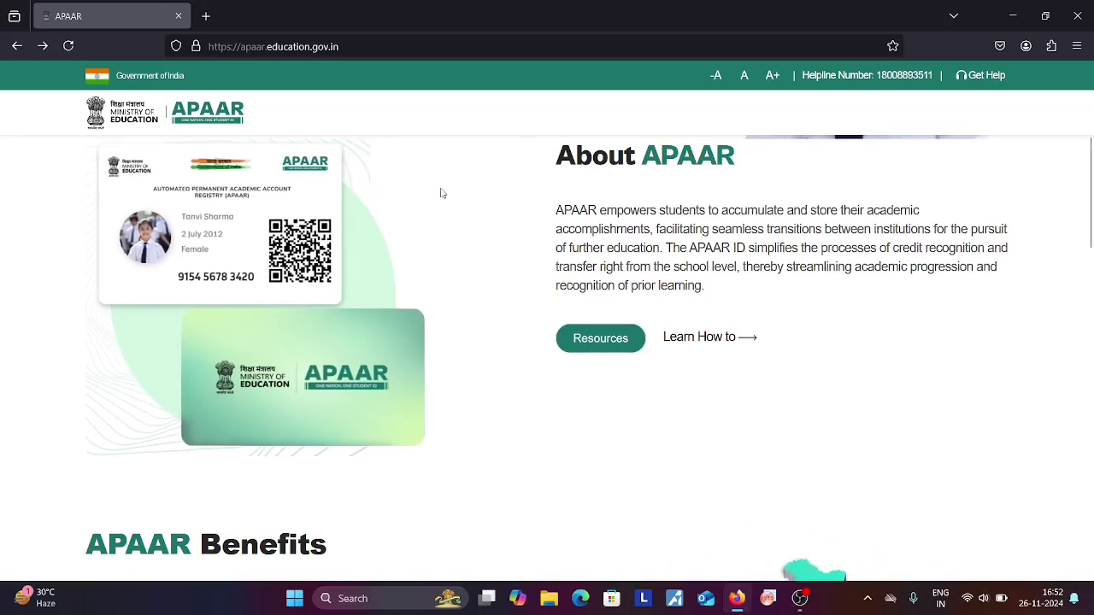
# Step: Scroll up to the 'One Nation, One Student ID' banner on the APAAR home page
pyautogui.scroll(4, 442, 191)
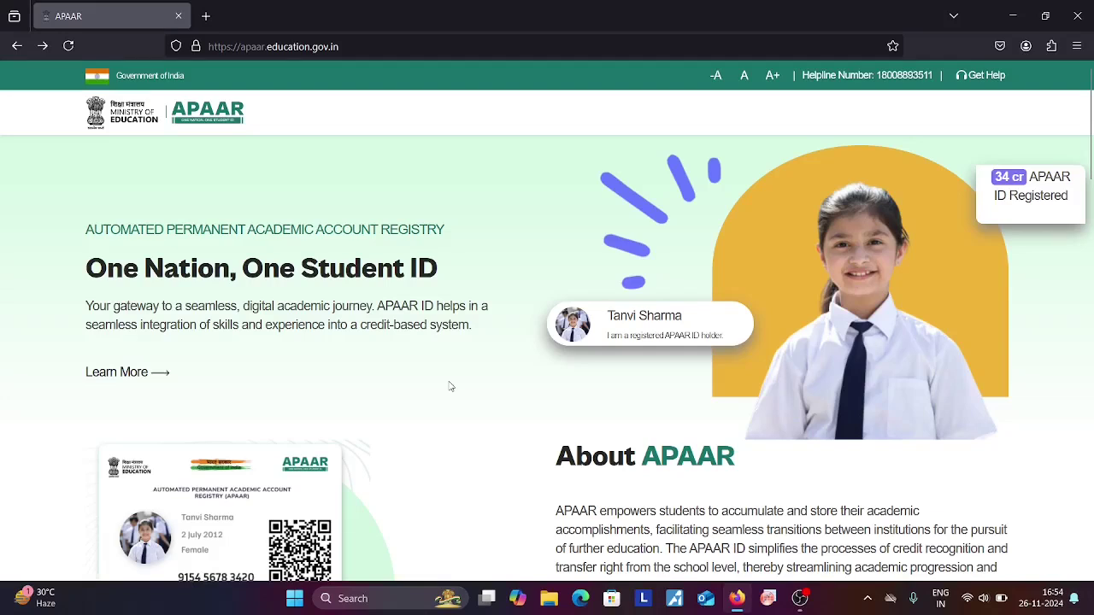
# Step: Scroll through the APAAR benefits section and dismiss the Quick Heal antivirus popup
pyautogui.scroll(-3, 451, 386)
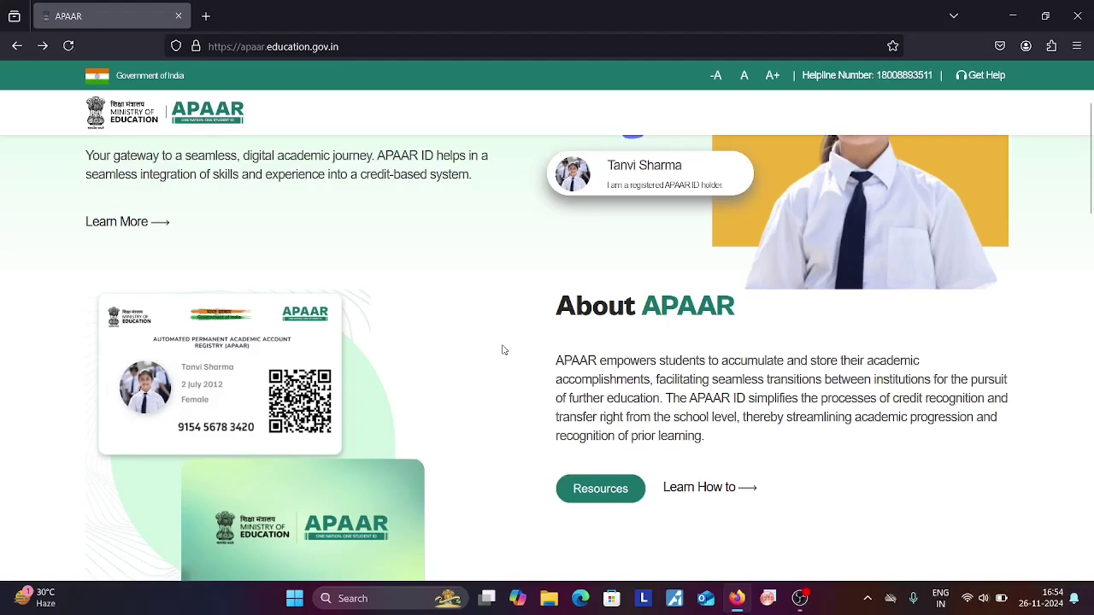
pyautogui.scroll(-3, 531, 412)
pyautogui.scroll(-3, 530, 412)
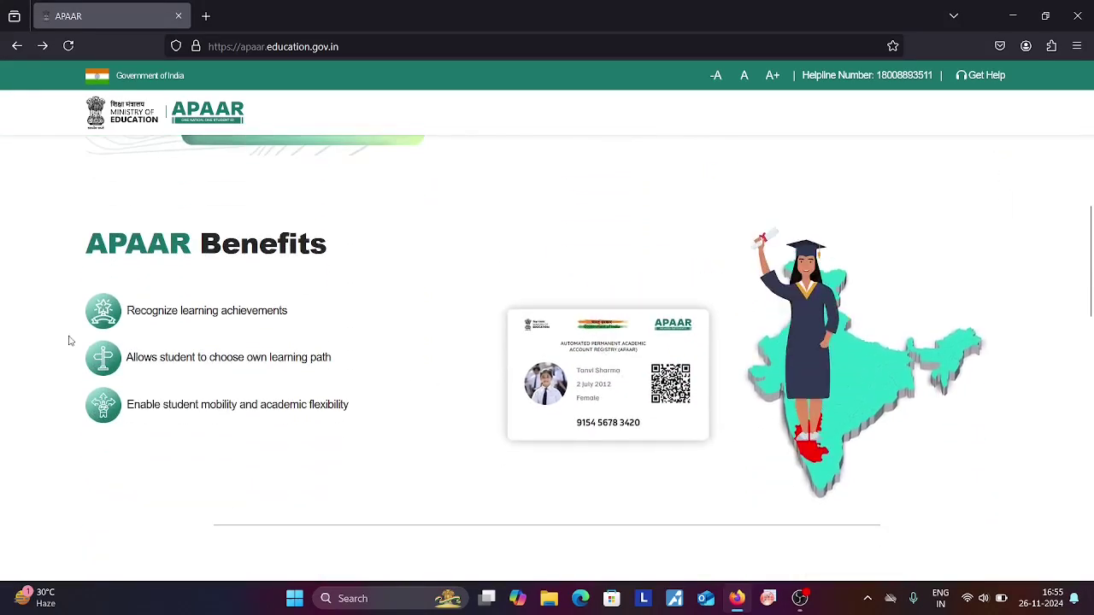
pyautogui.scroll(-4, 215, 311)
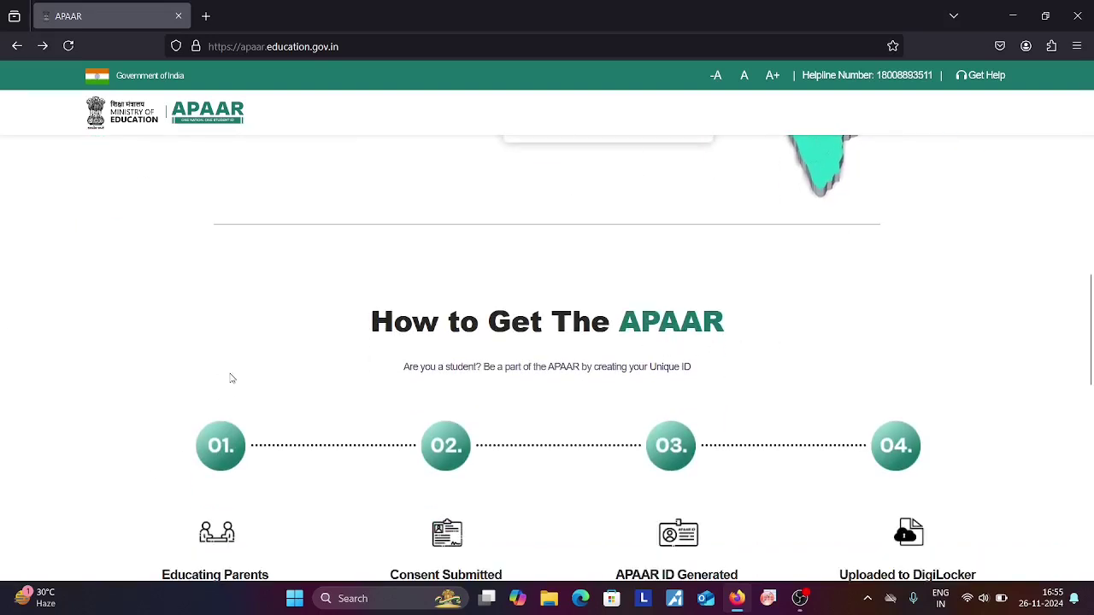
pyautogui.scroll(-2, 232, 376)
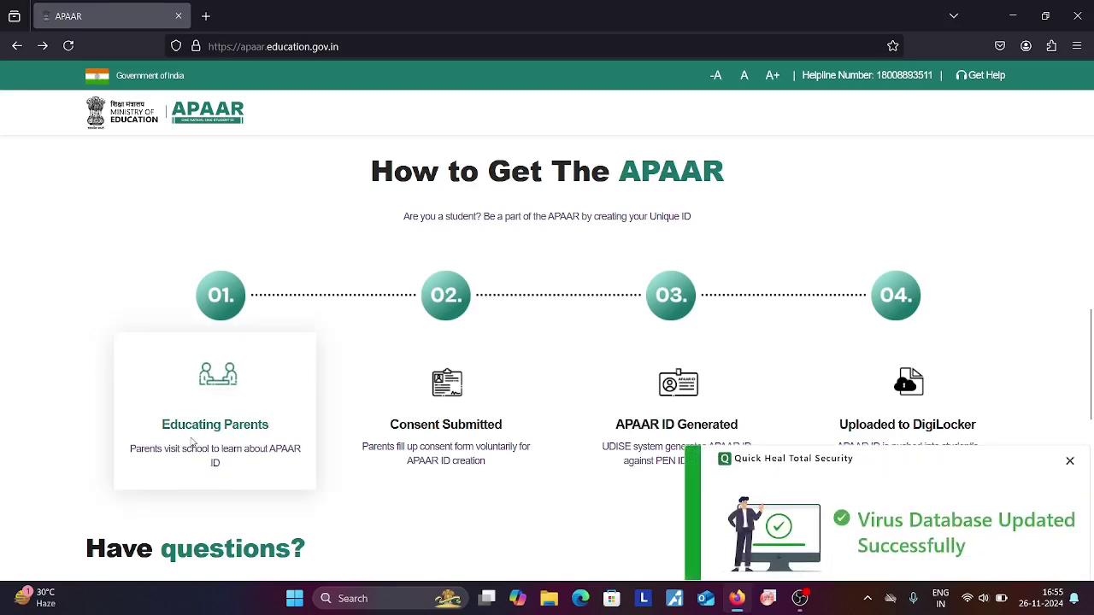
pyautogui.click(1069, 461)
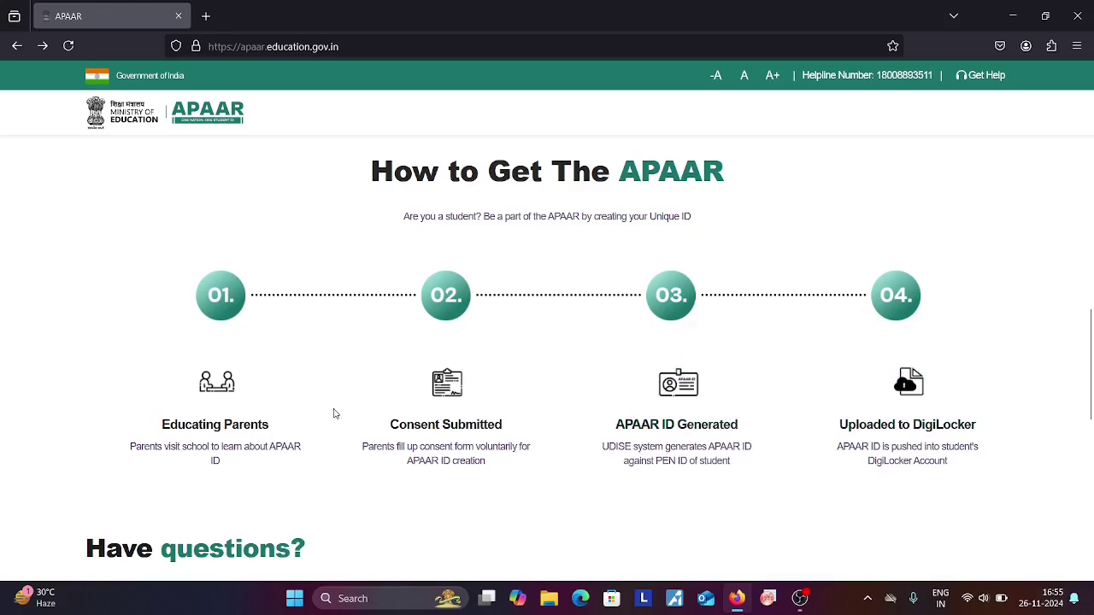
# Step: Scroll down through the steps and FAQs, then back up to the APAAR introduction
pyautogui.scroll(-5, 337, 410)
pyautogui.scroll(-3, 344, 406)
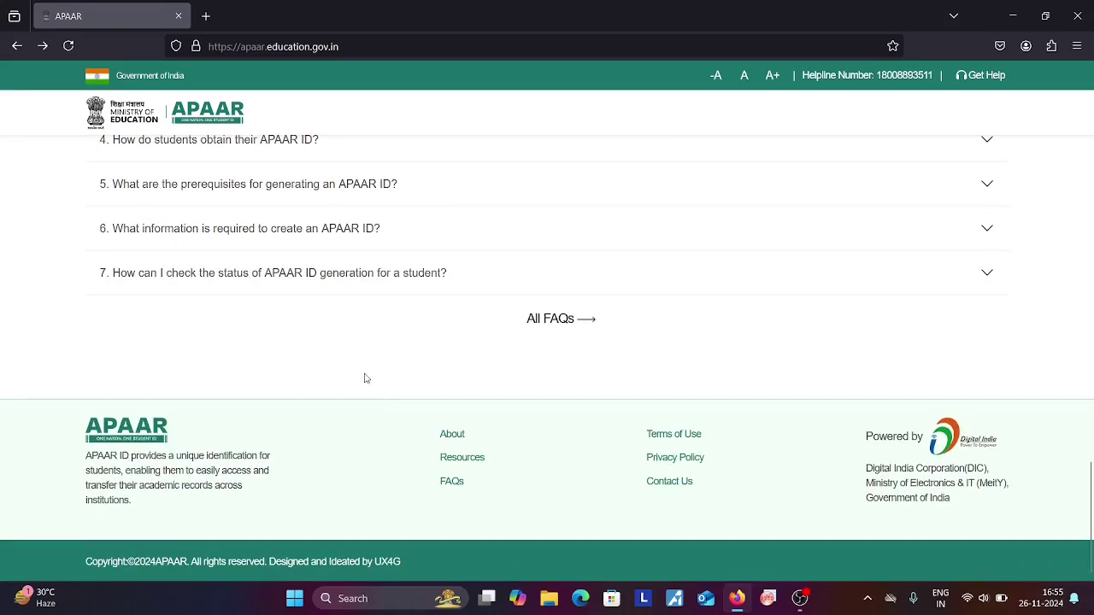
pyautogui.scroll(10, 364, 378)
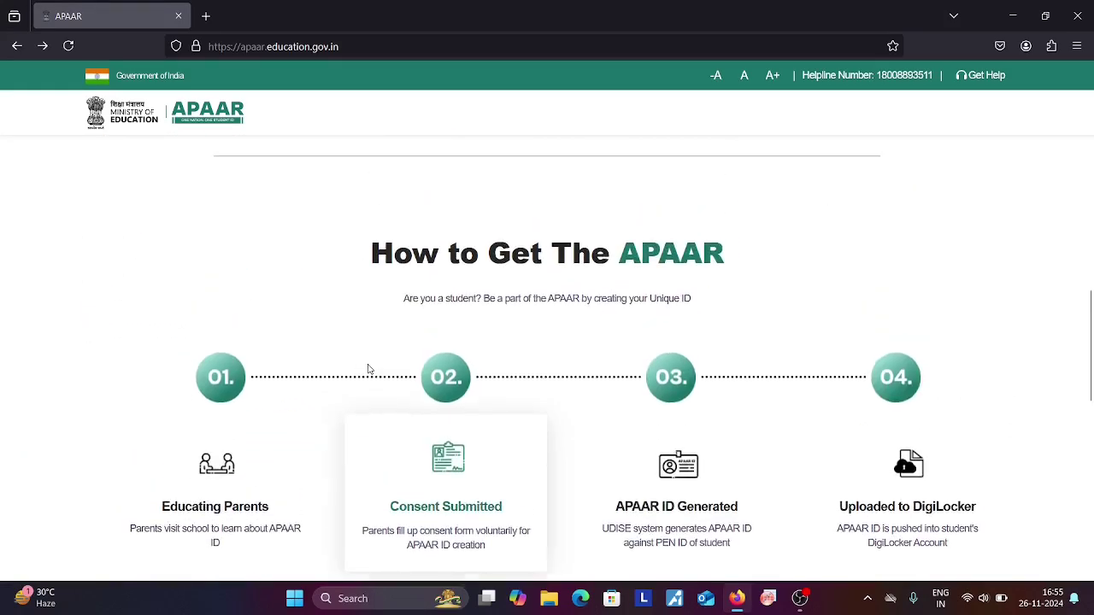
pyautogui.scroll(5, 368, 369)
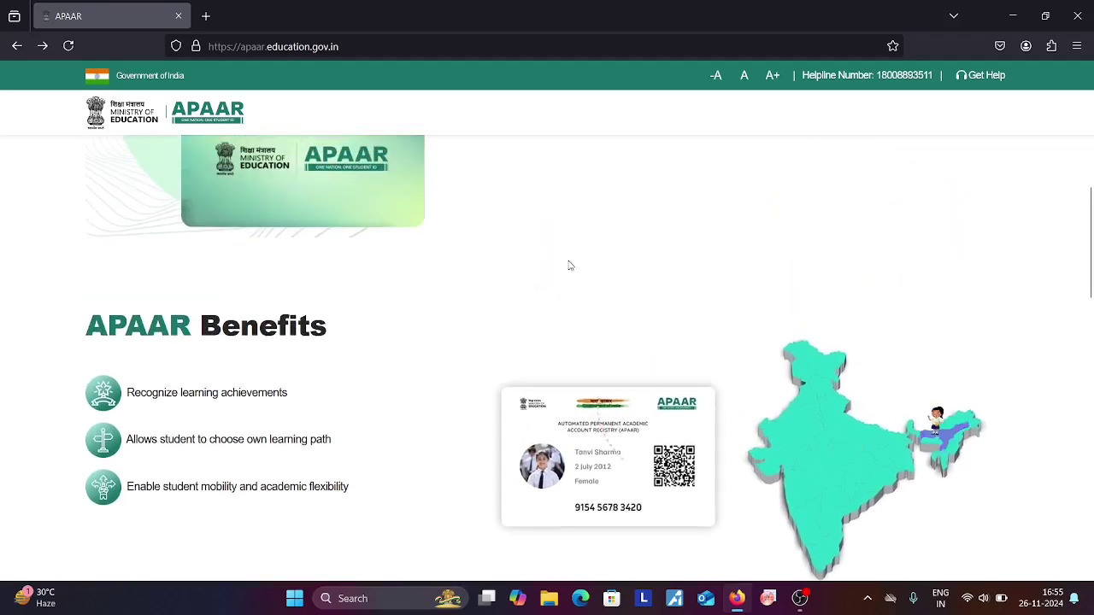
pyautogui.scroll(4, 570, 266)
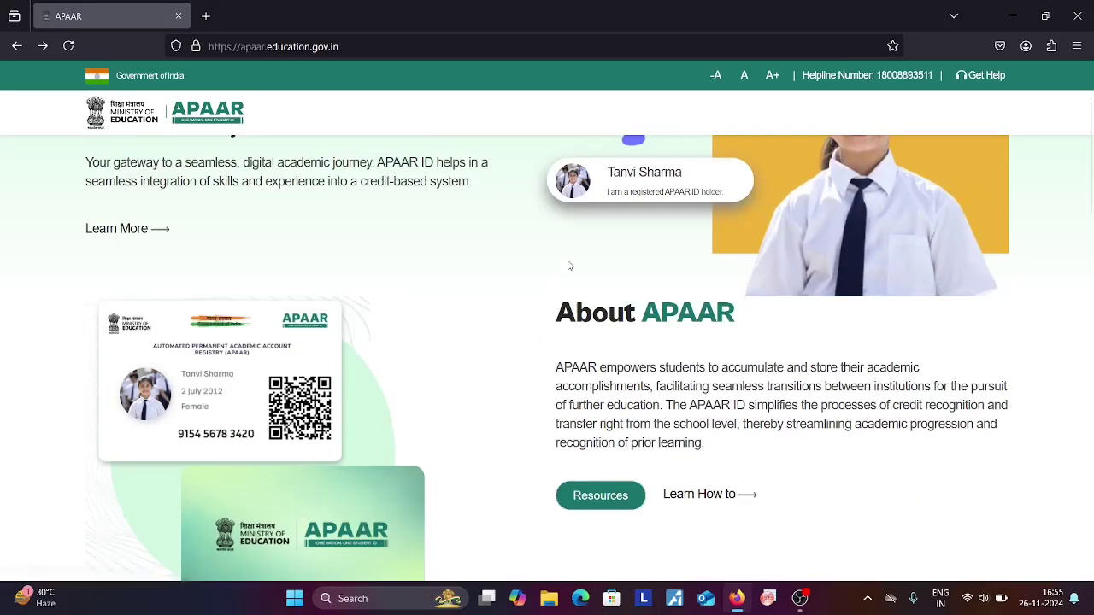
pyautogui.scroll(2, 570, 265)
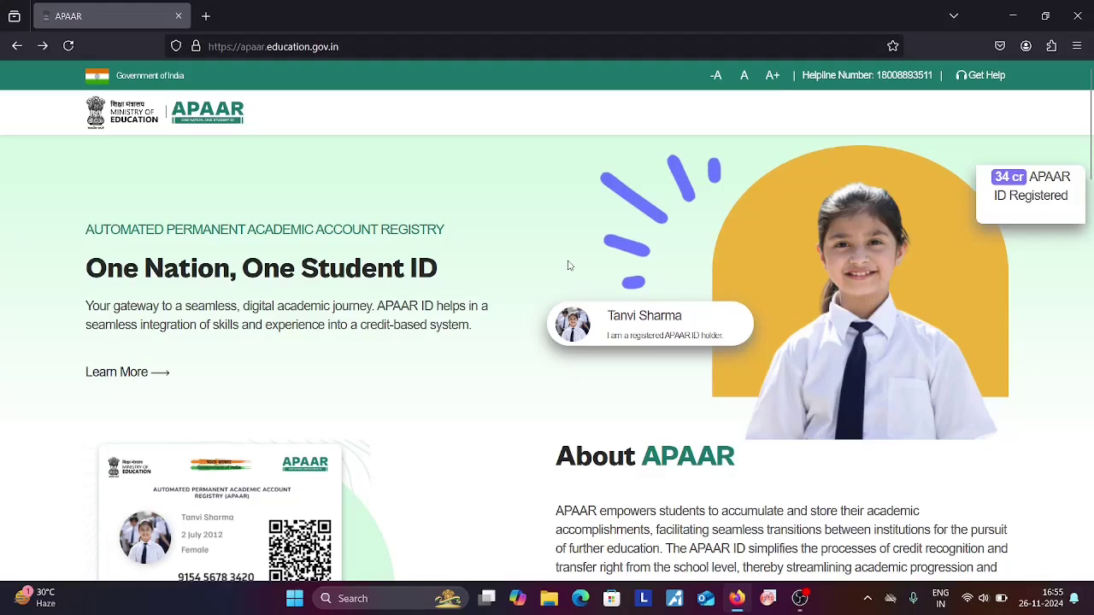
# Step: Search Google for 'digilocker' in a new tab and open digilocker.gov.in
pyautogui.click(205, 16)
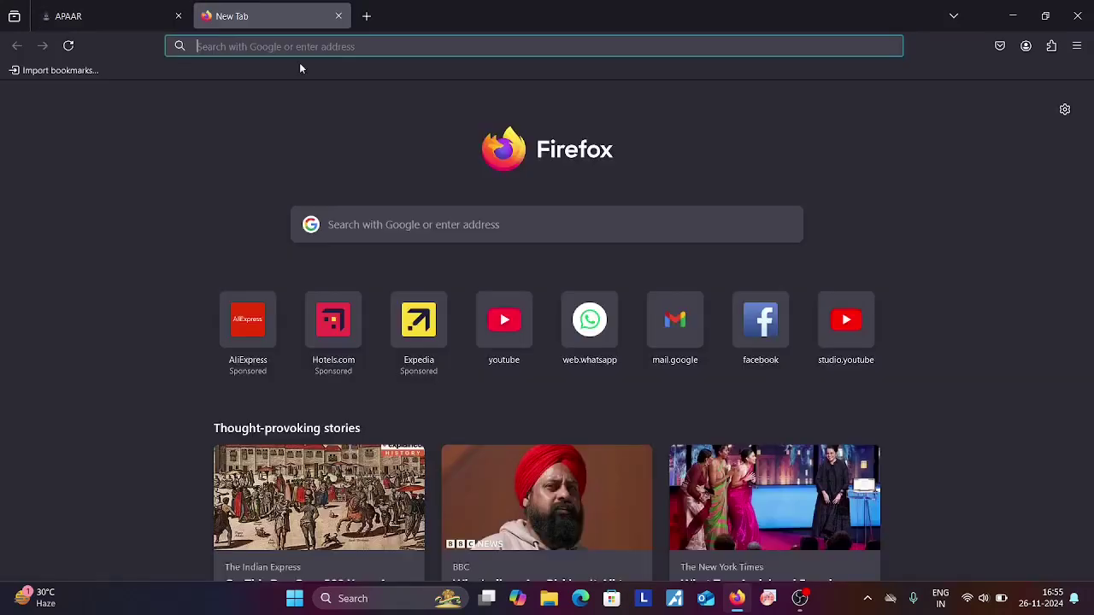
pyautogui.click(395, 228)
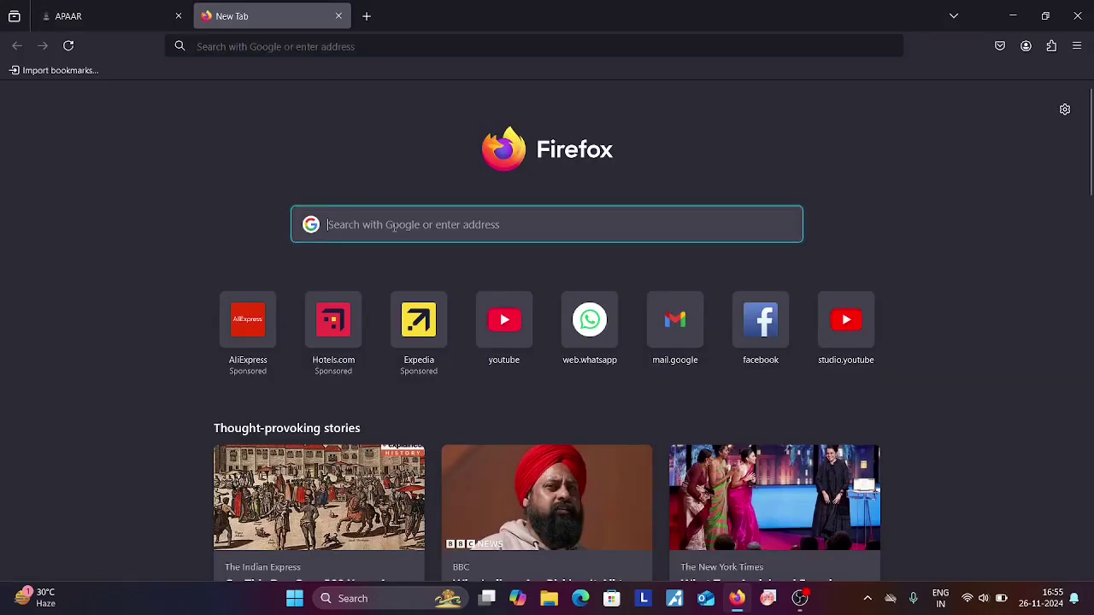
pyautogui.write('di')
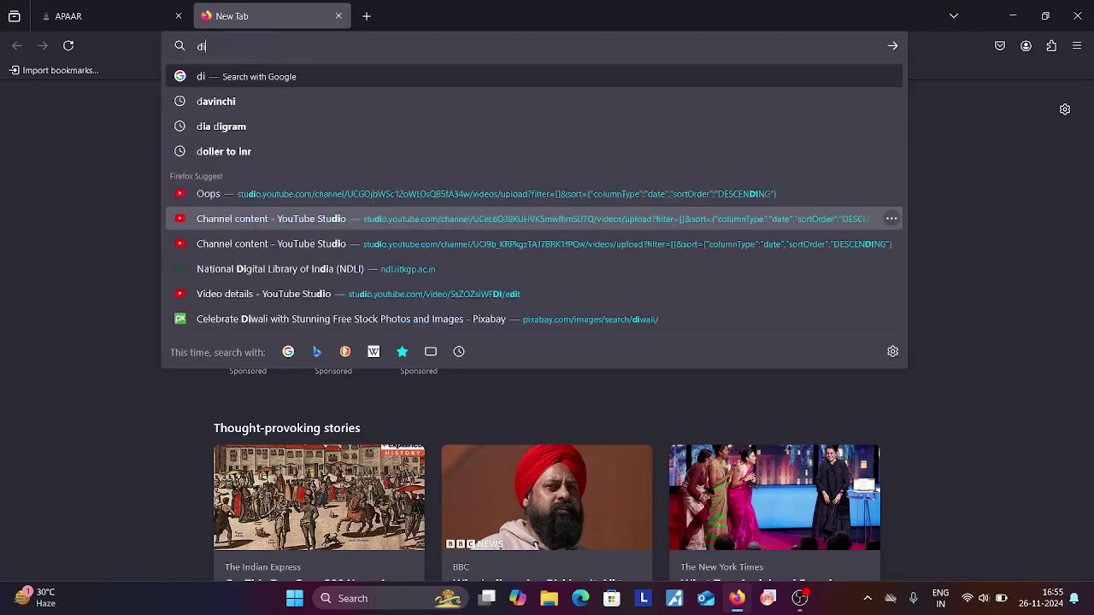
pyautogui.write('gilock')
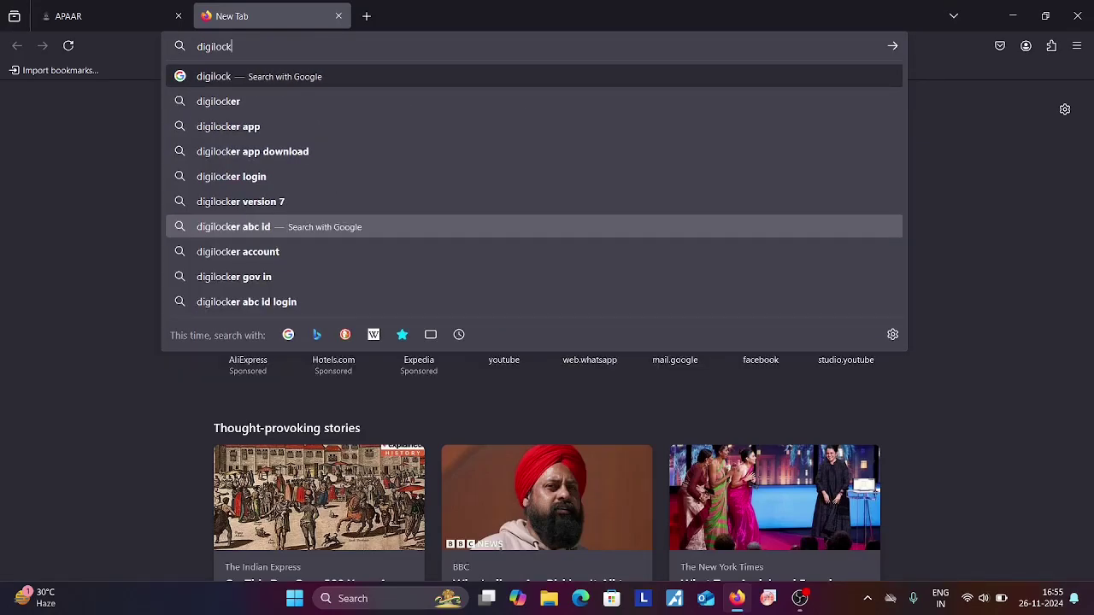
pyautogui.click(300, 101)
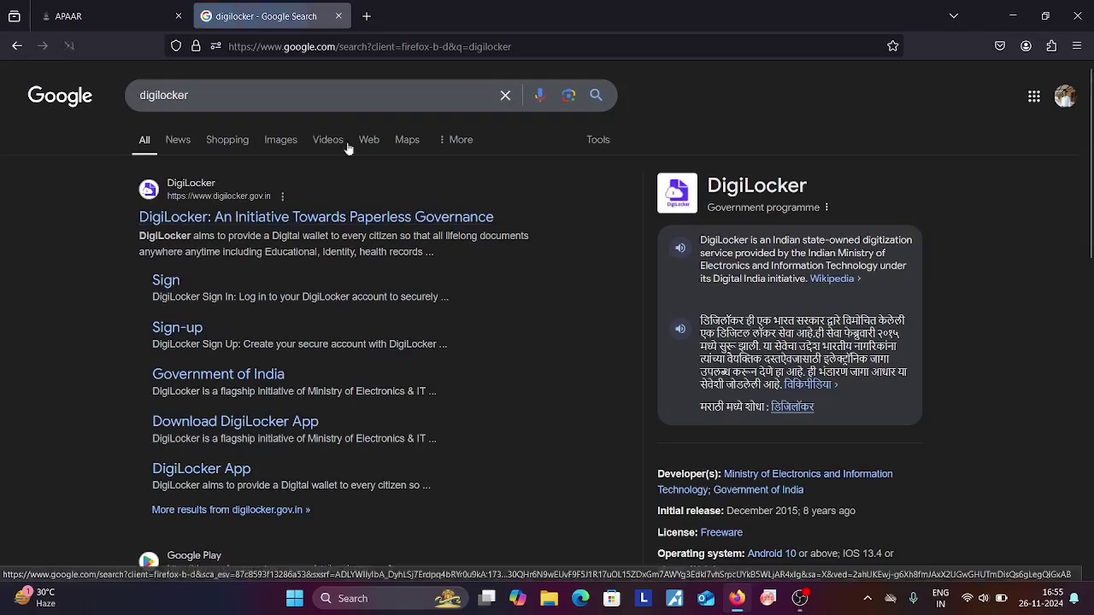
pyautogui.click(183, 217)
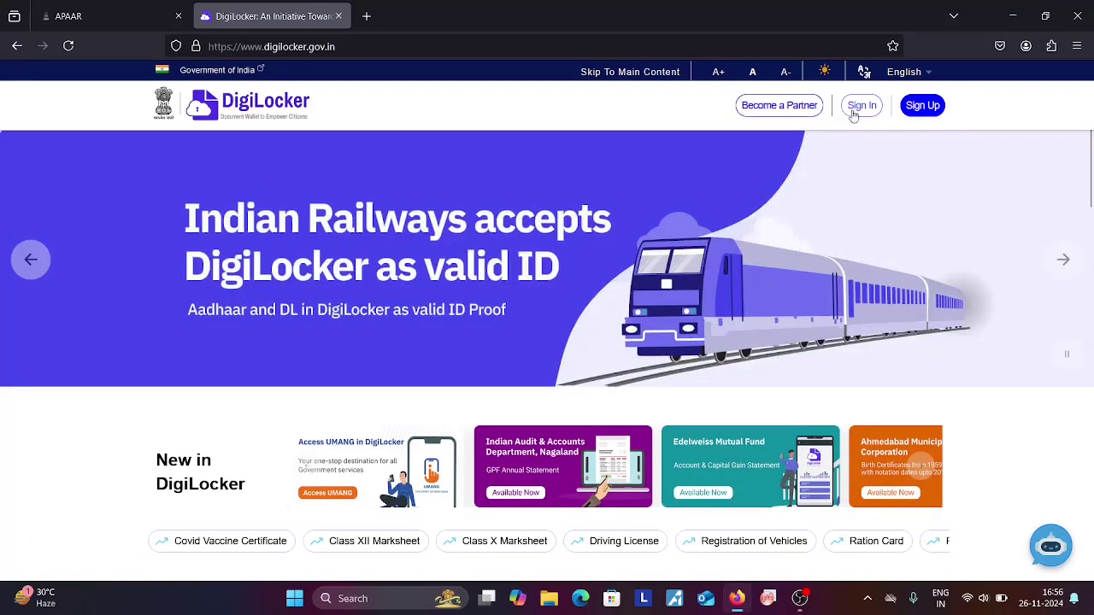
# Step: Go to DigiLocker Sign In, permanently block location access, and select the Aadhaar tab
pyautogui.click(860, 107)
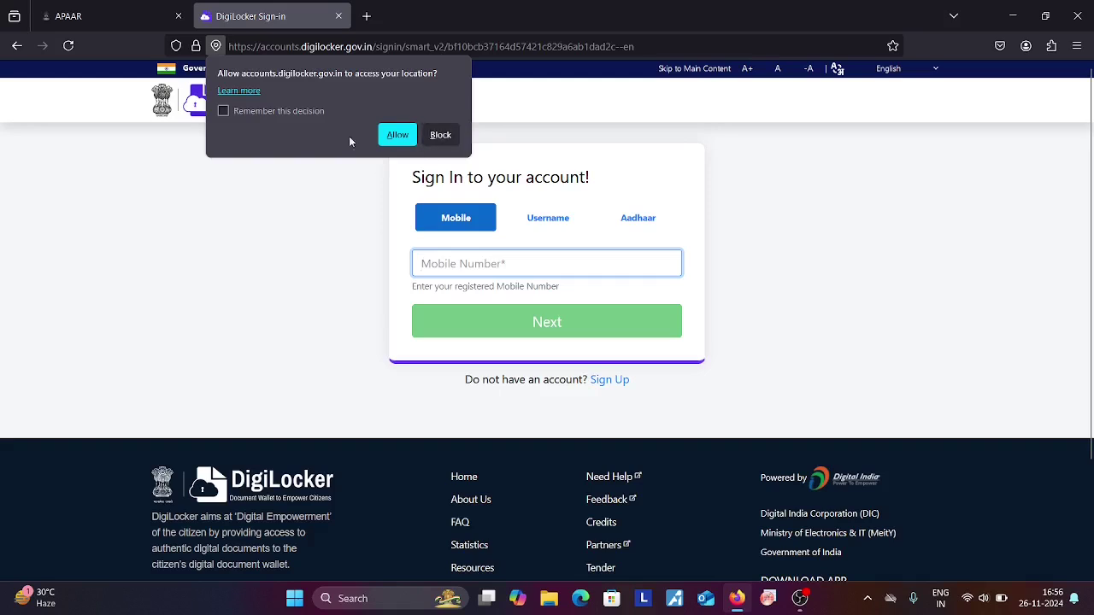
pyautogui.click(270, 115)
pyautogui.click(437, 134)
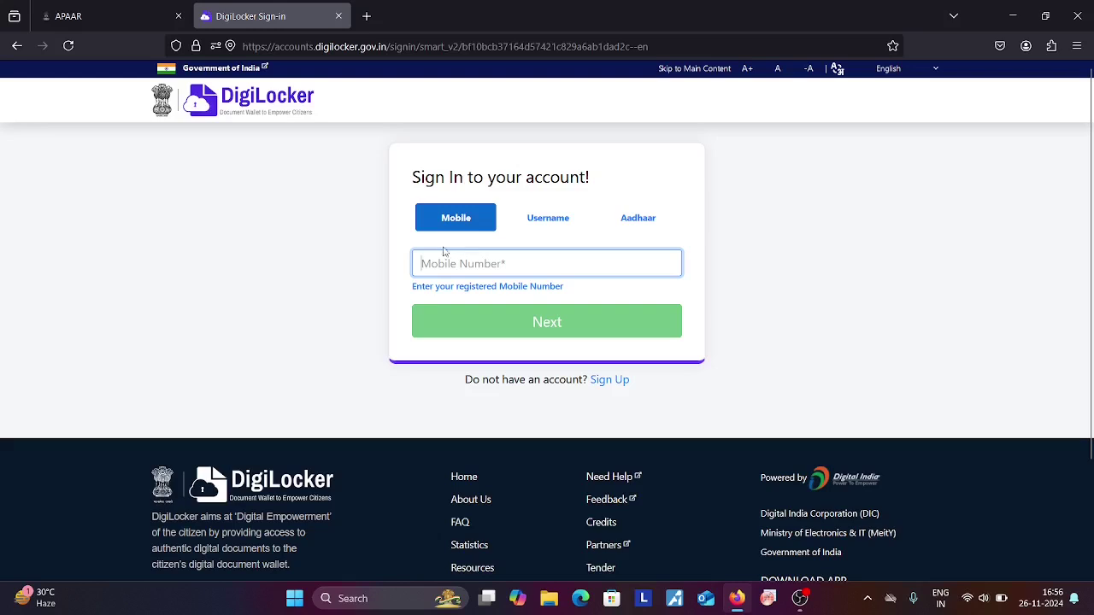
pyautogui.click(633, 219)
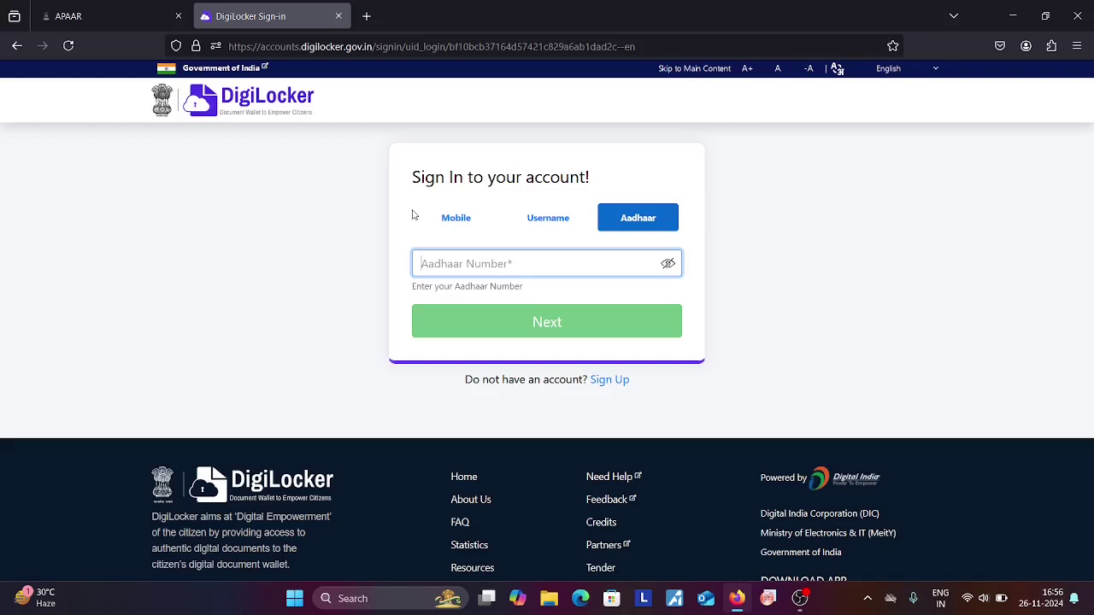
# Step: Enter the Aadhaar number, continue to OTP verification, and decline saving it in Firefox
pyautogui.write('1')
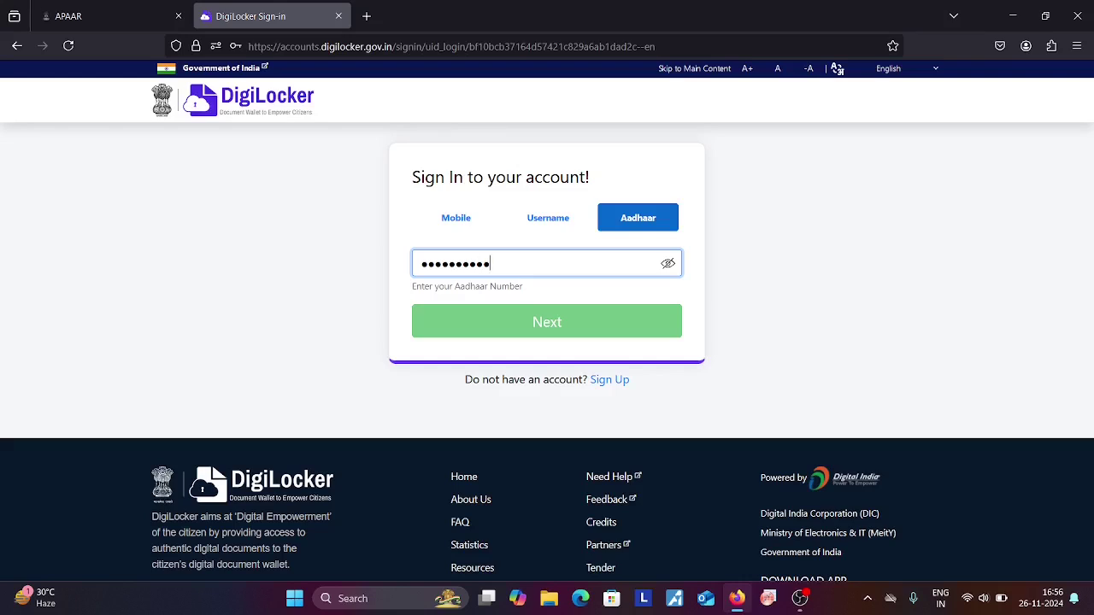
pyautogui.write('1')
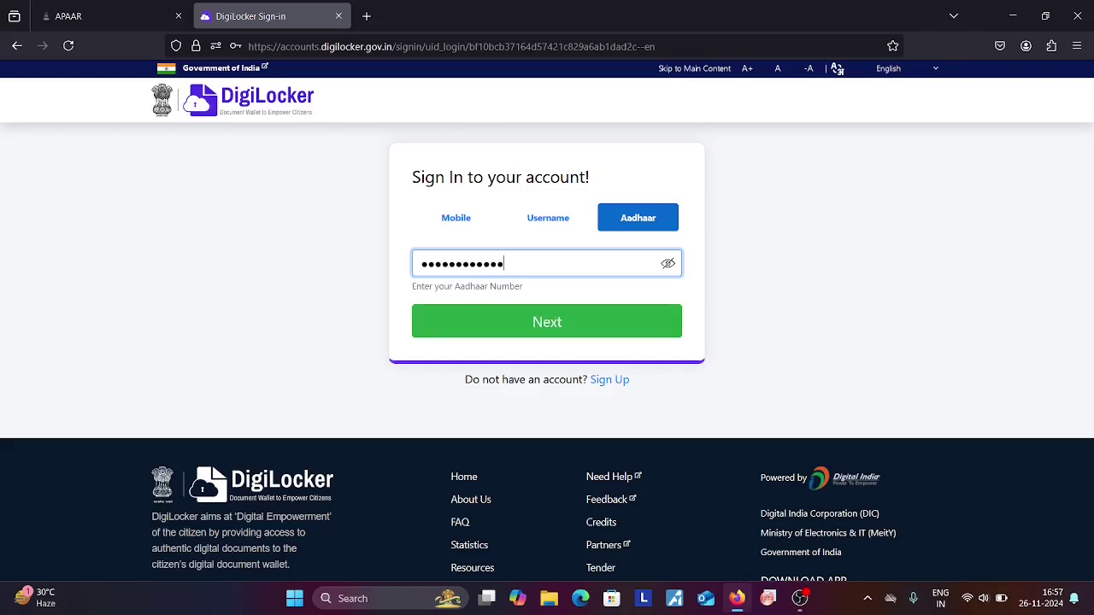
pyautogui.click(547, 322)
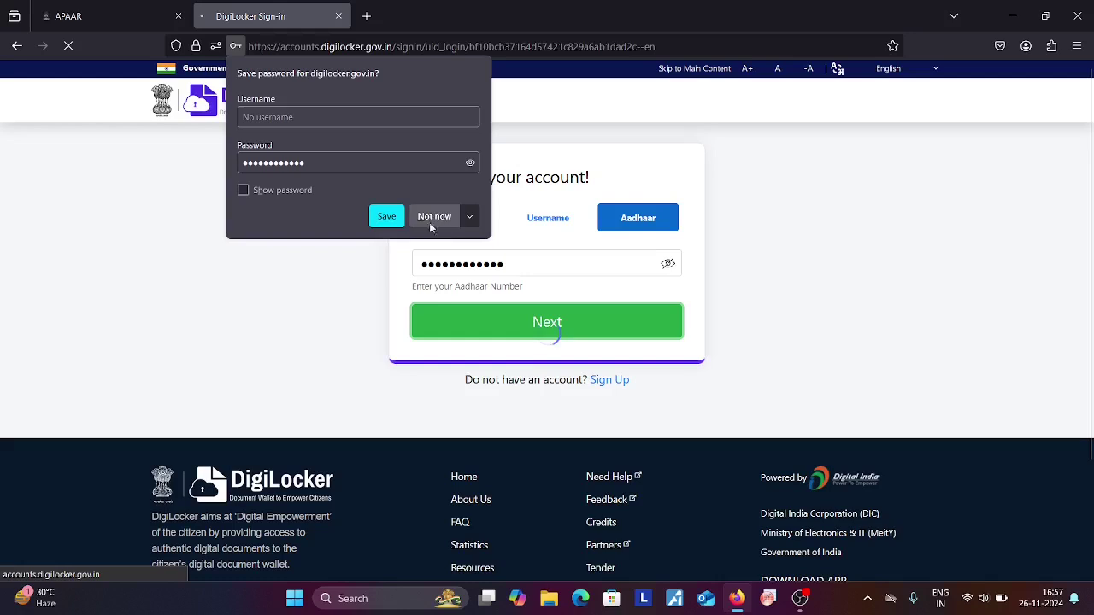
pyautogui.click(433, 217)
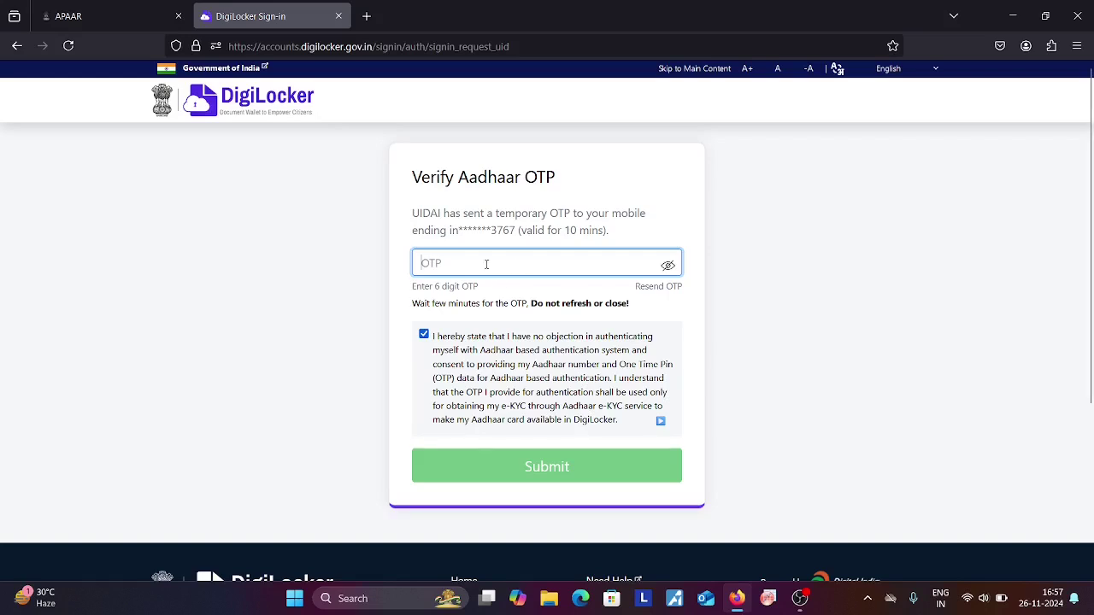
# Step: Submit the 6-digit Aadhaar OTP and decline saving it as a password
pyautogui.write('1')
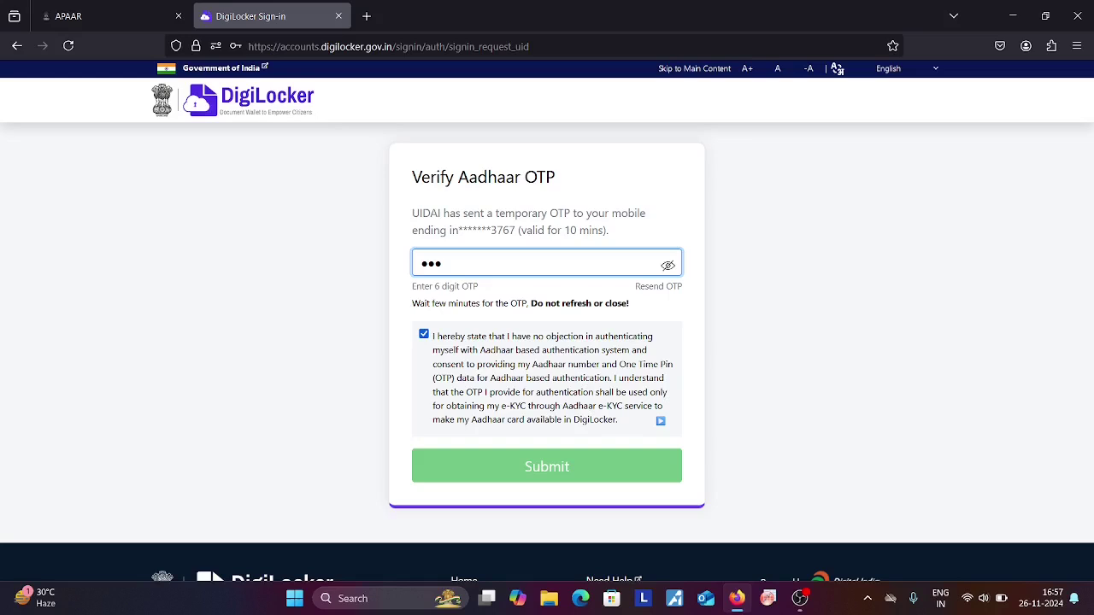
pyautogui.write('1')
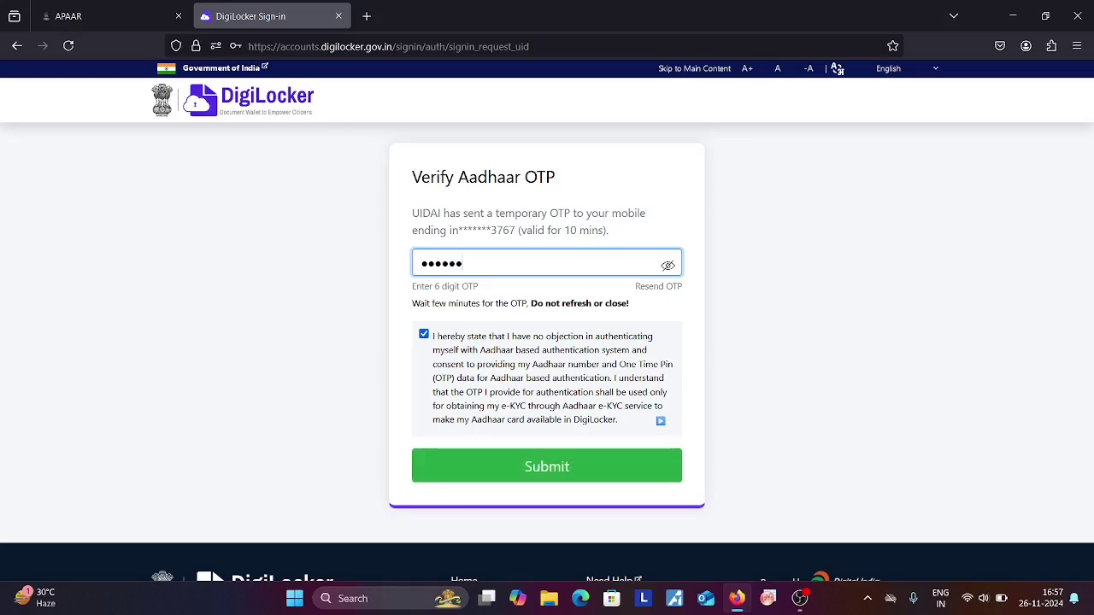
pyautogui.click(555, 469)
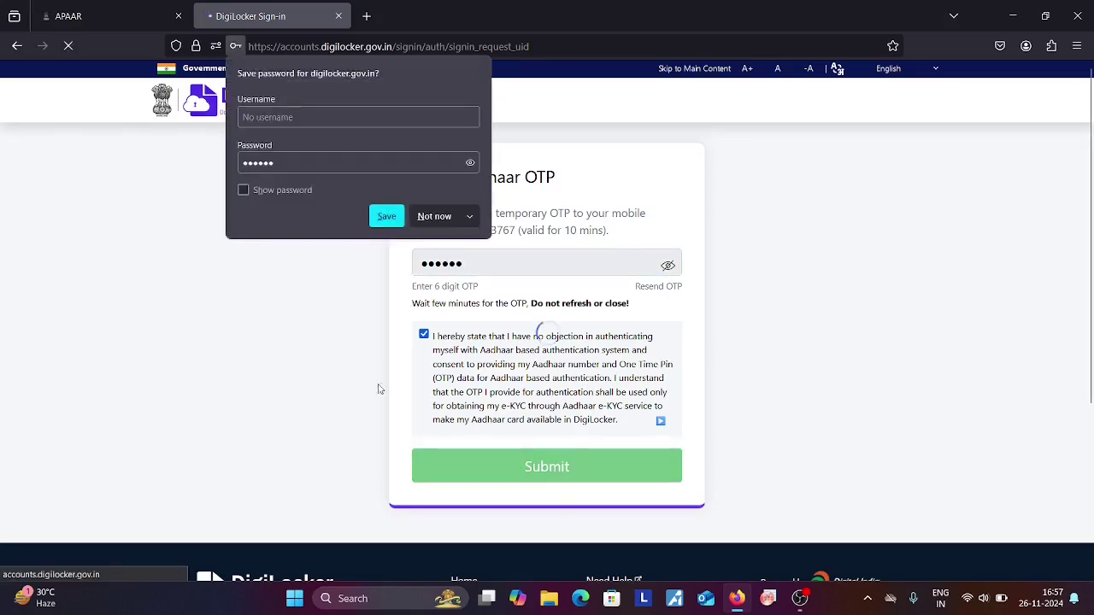
pyautogui.click(433, 217)
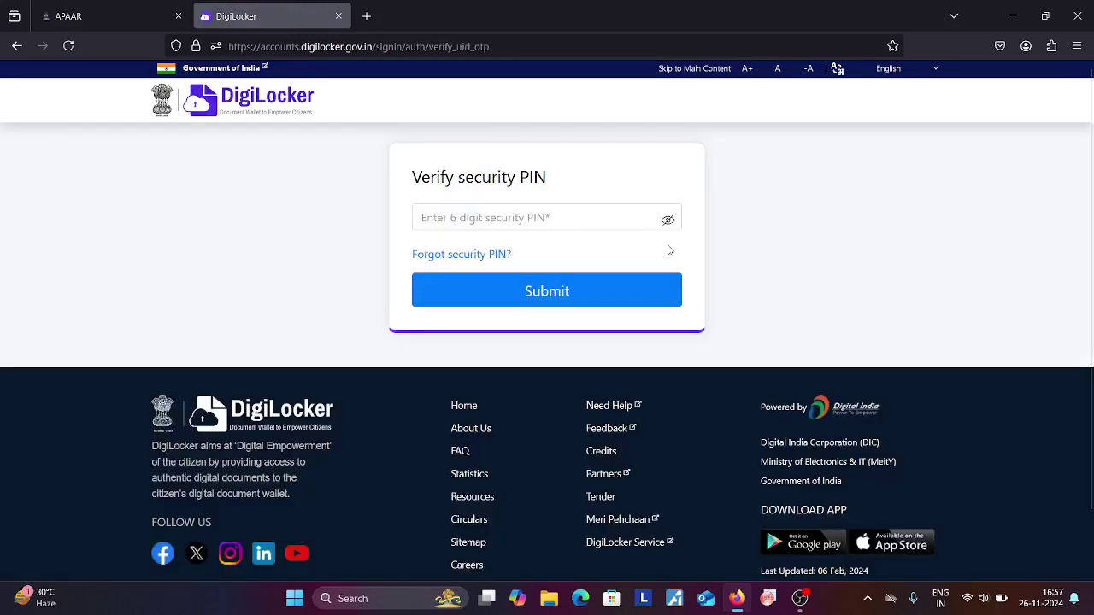
pyautogui.click(501, 215)
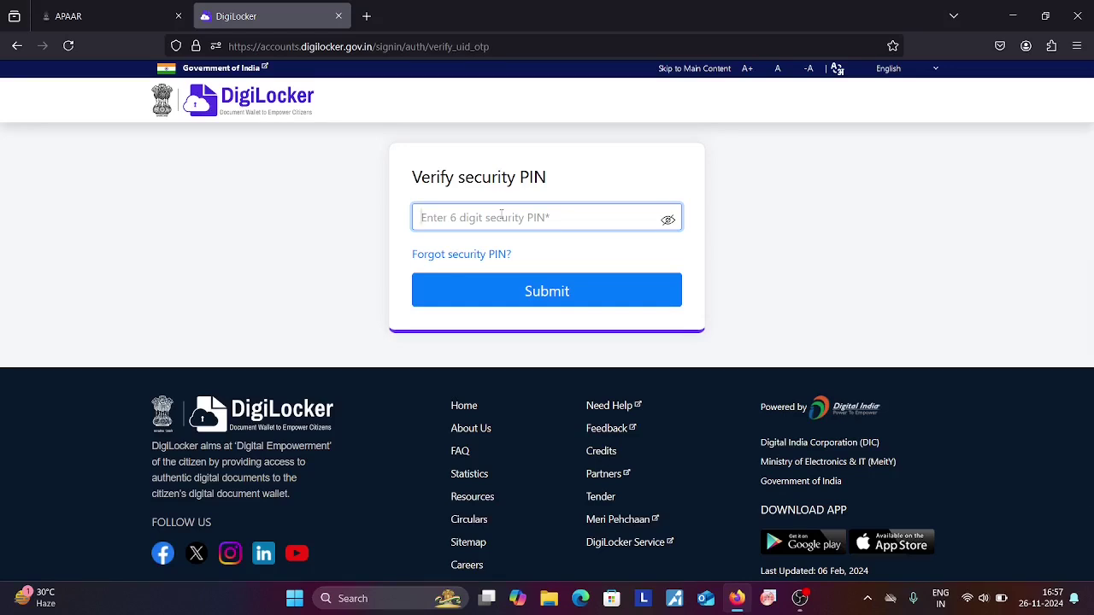
pyautogui.write('1')
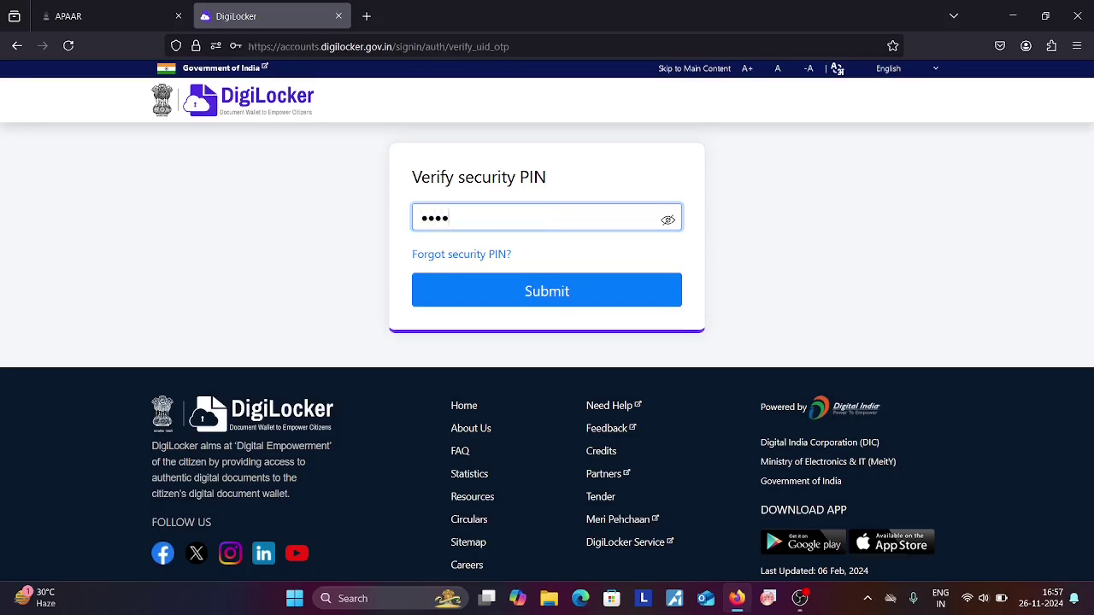
pyautogui.click(576, 300)
pyautogui.click(435, 217)
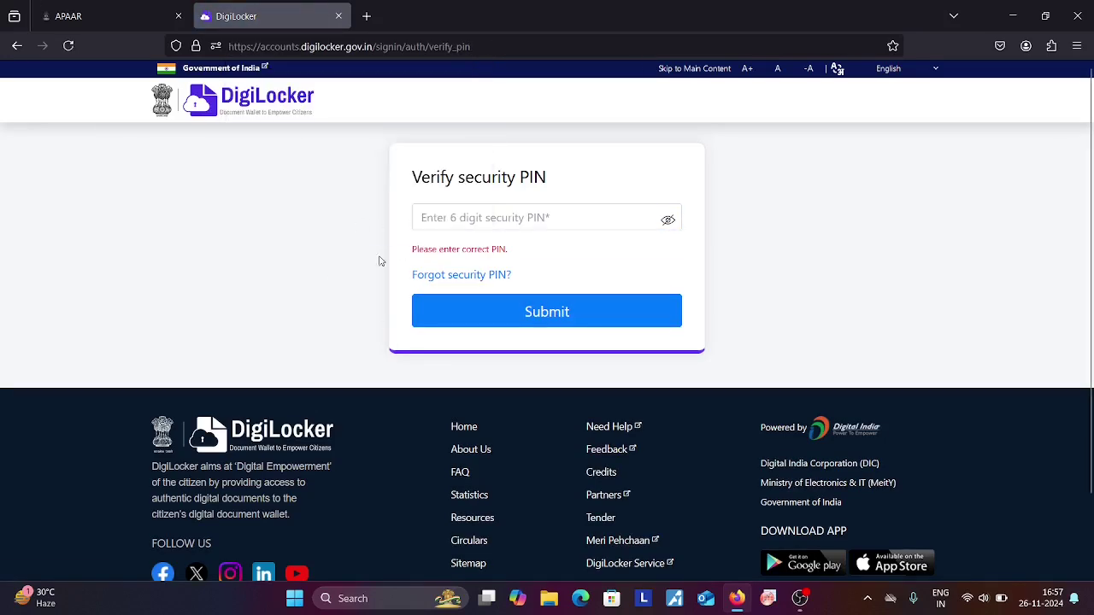
pyautogui.click(468, 220)
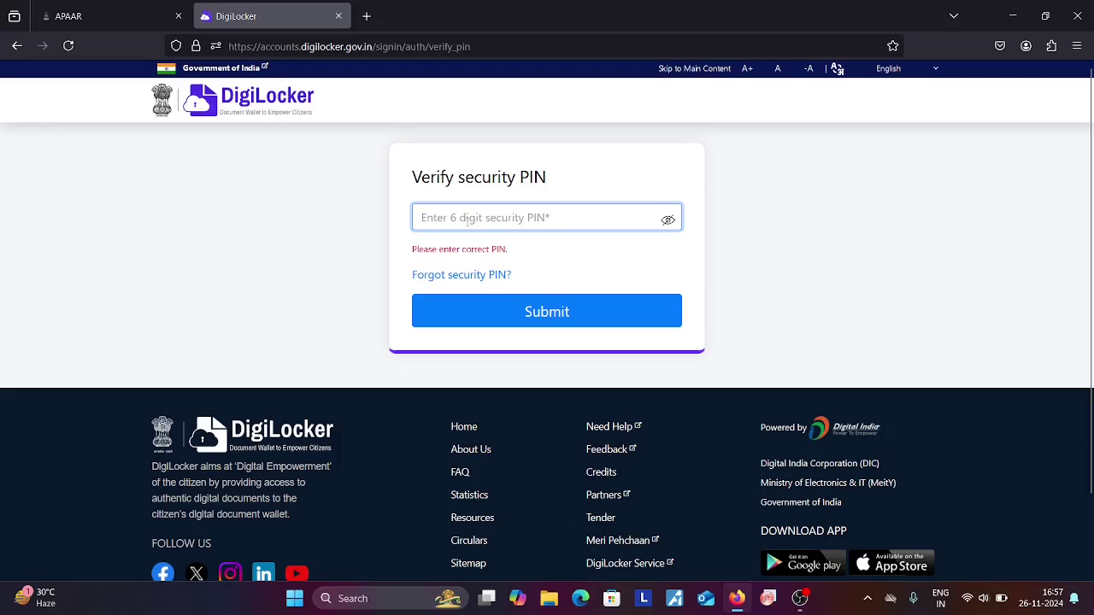
pyautogui.write('••')
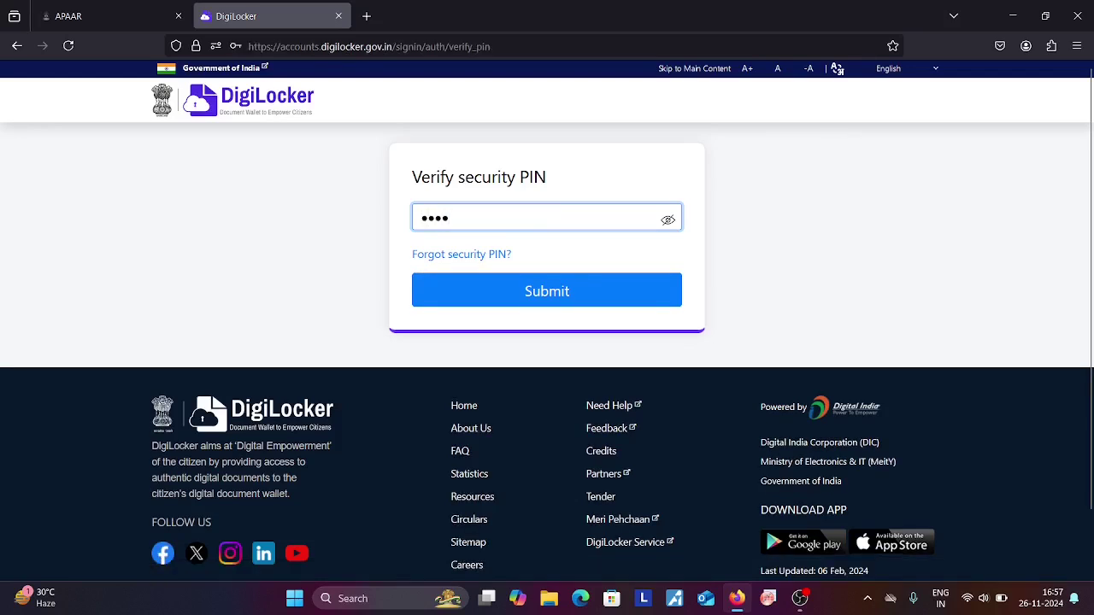
pyautogui.write('••••')
pyautogui.click(557, 293)
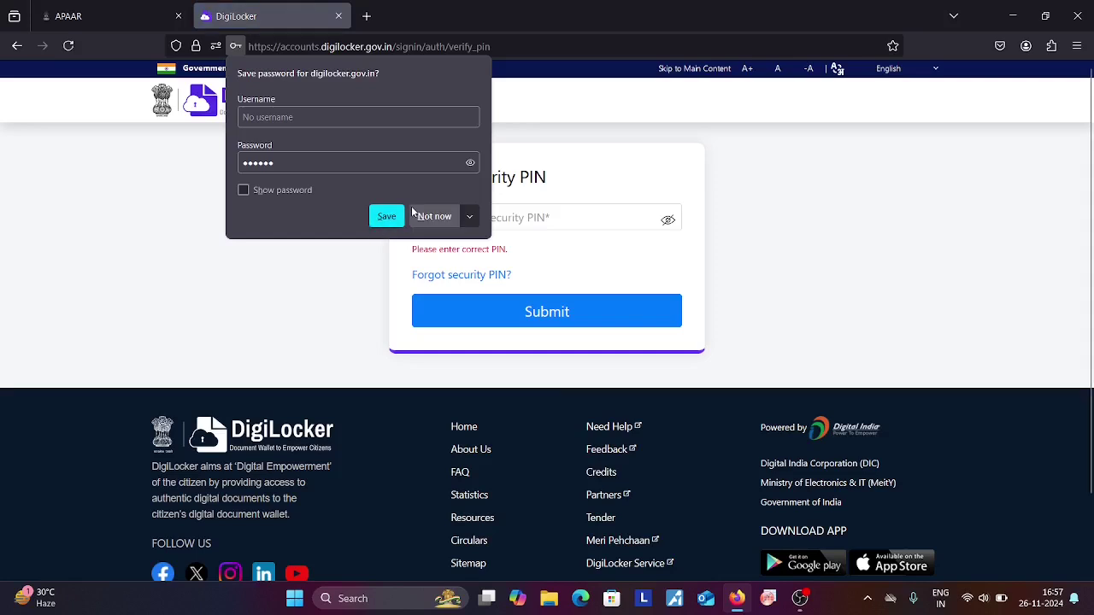
pyautogui.click(433, 217)
pyautogui.click(438, 214)
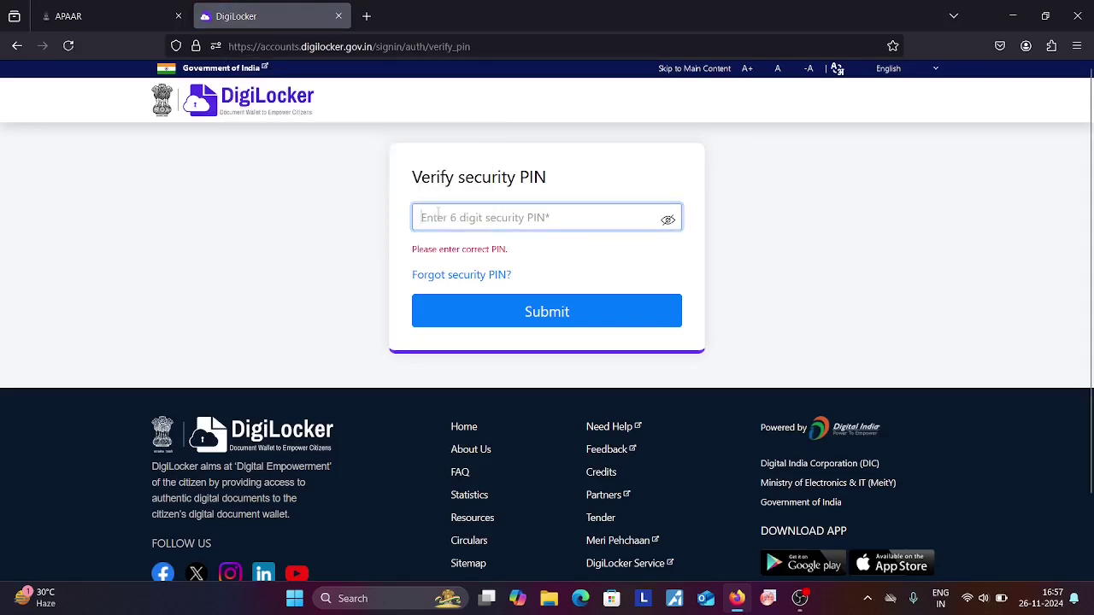
pyautogui.write('•')
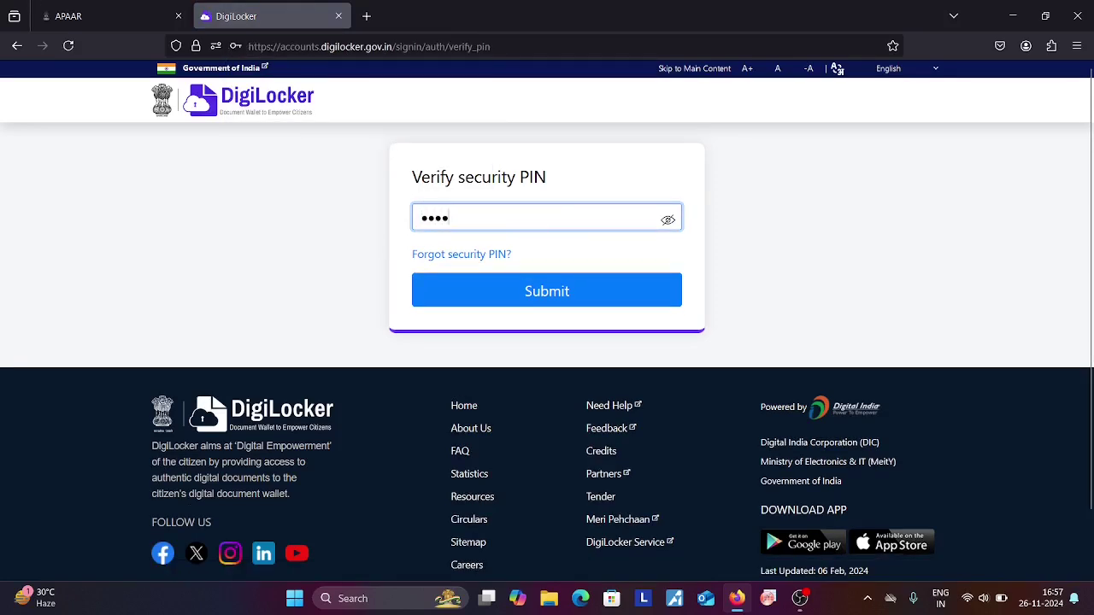
pyautogui.click(482, 296)
pyautogui.click(721, 256)
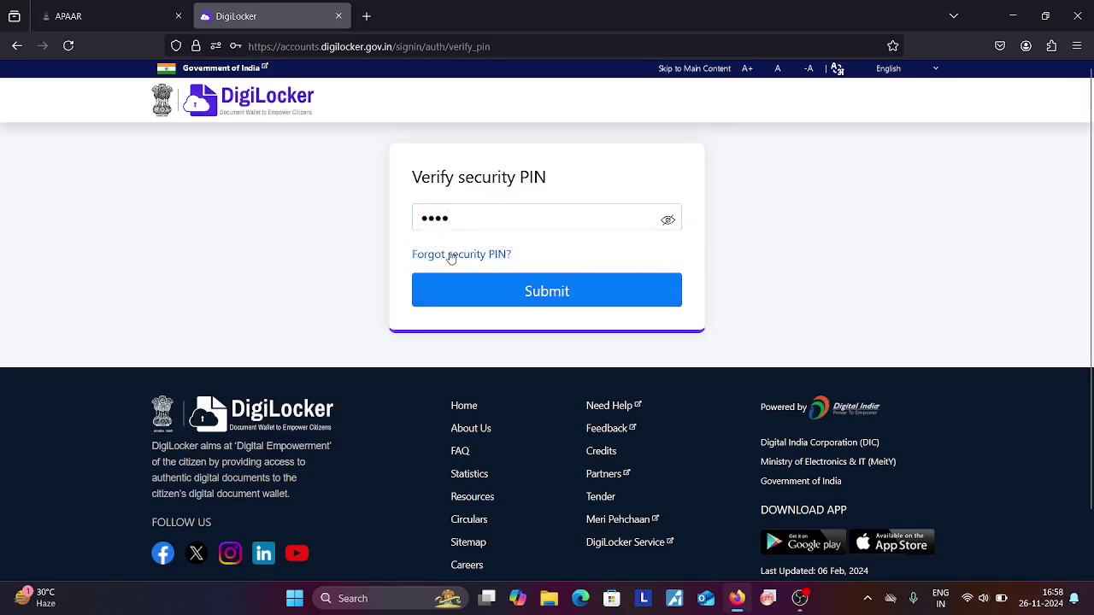
# Step: Choose 'Forgot security PIN?' and verify the date of birth using the day, month, year dropdowns
pyautogui.click(443, 257)
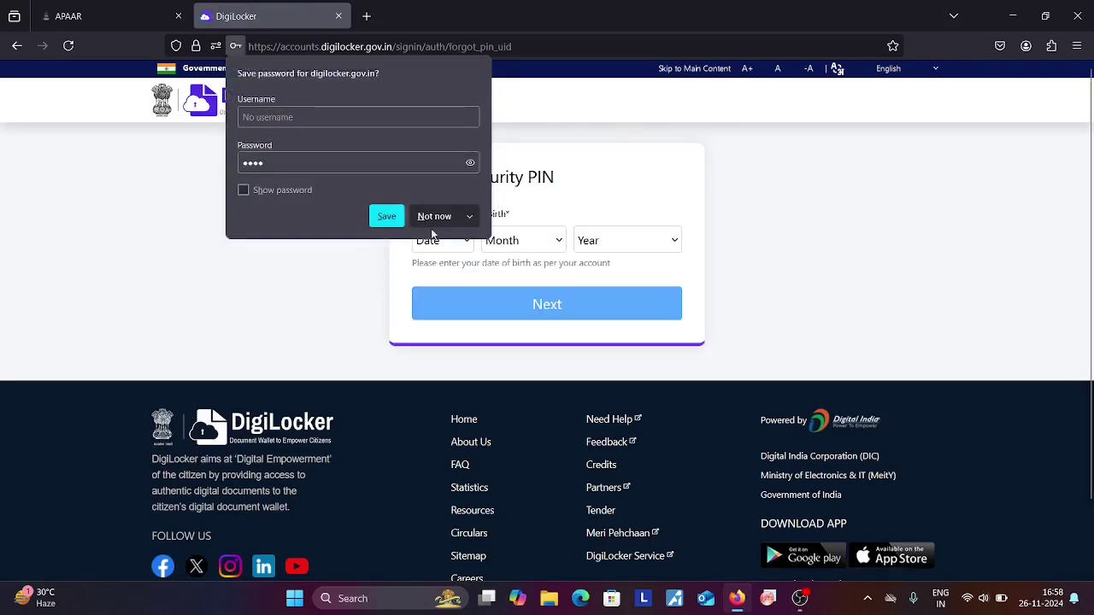
pyautogui.click(436, 218)
pyautogui.click(458, 243)
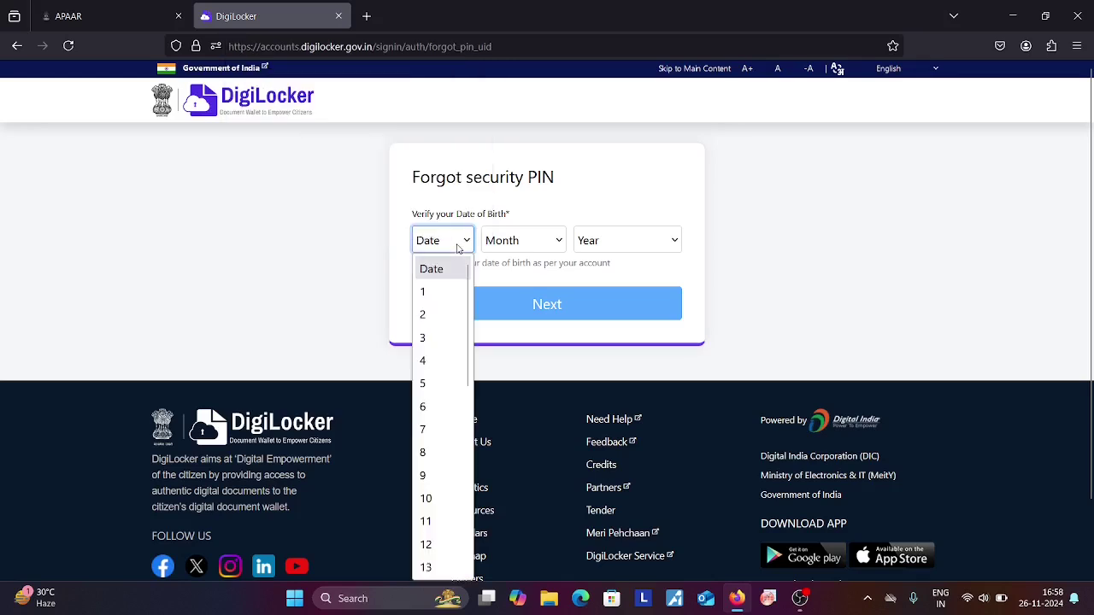
pyautogui.click(435, 313)
pyautogui.click(516, 243)
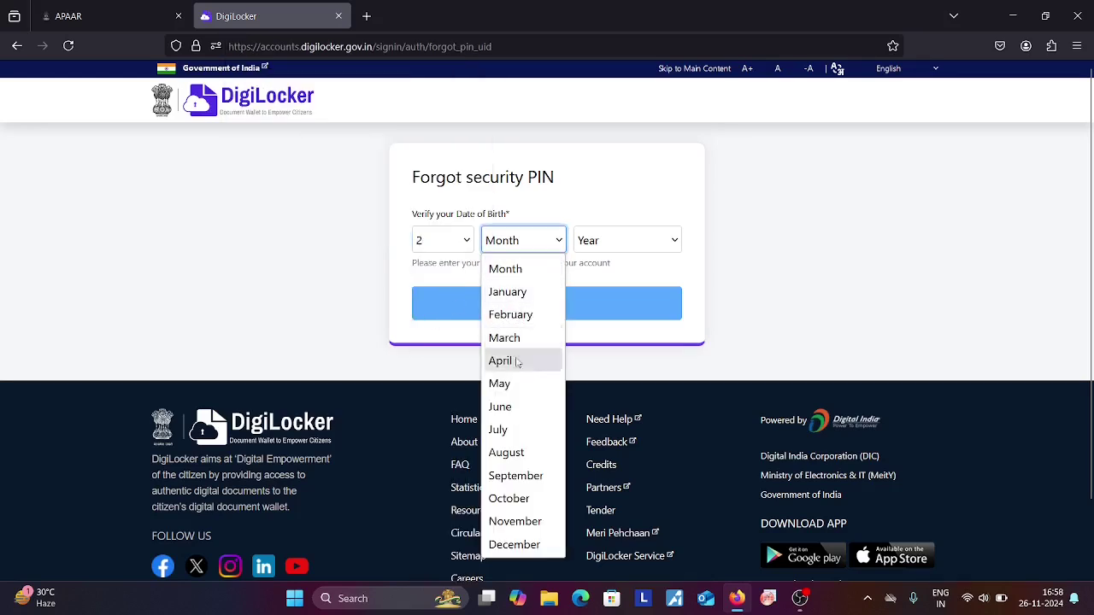
pyautogui.click(510, 454)
pyautogui.click(612, 240)
pyautogui.scroll(-12, 613, 329)
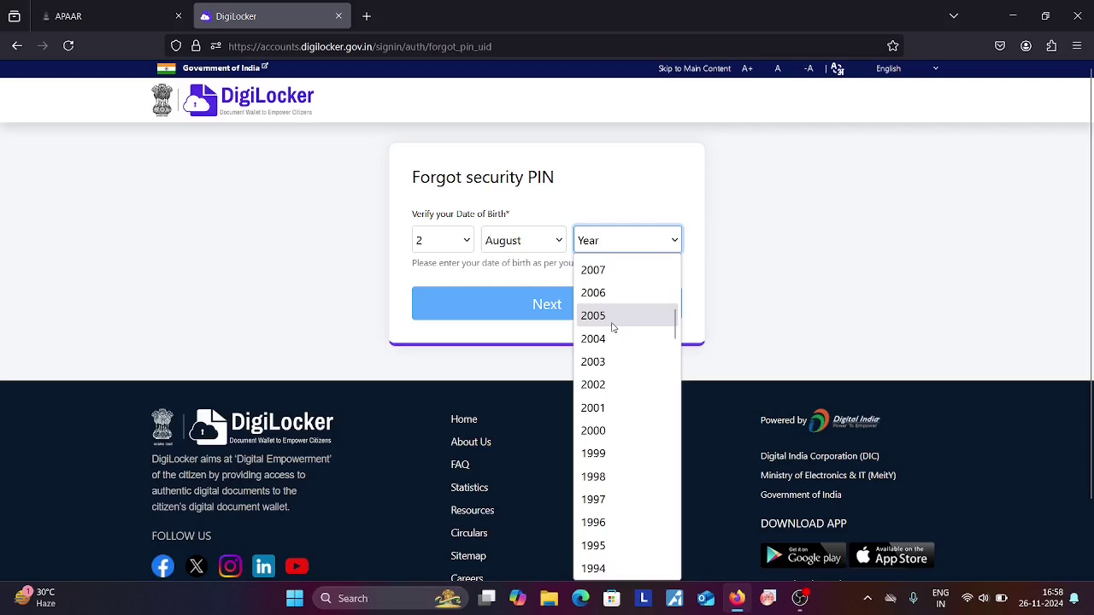
pyautogui.click(602, 386)
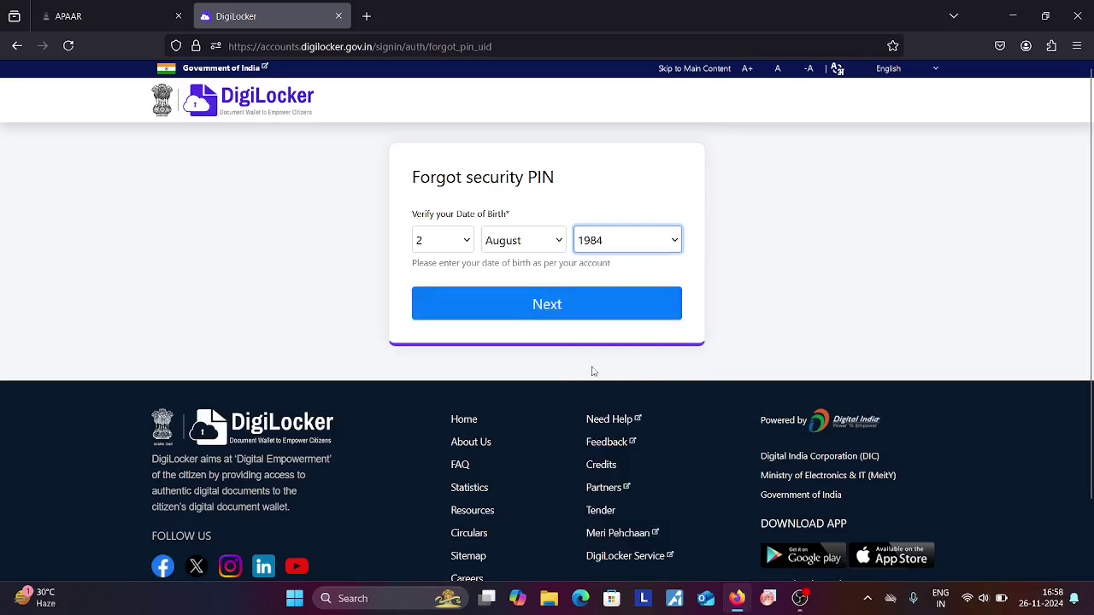
pyautogui.click(513, 301)
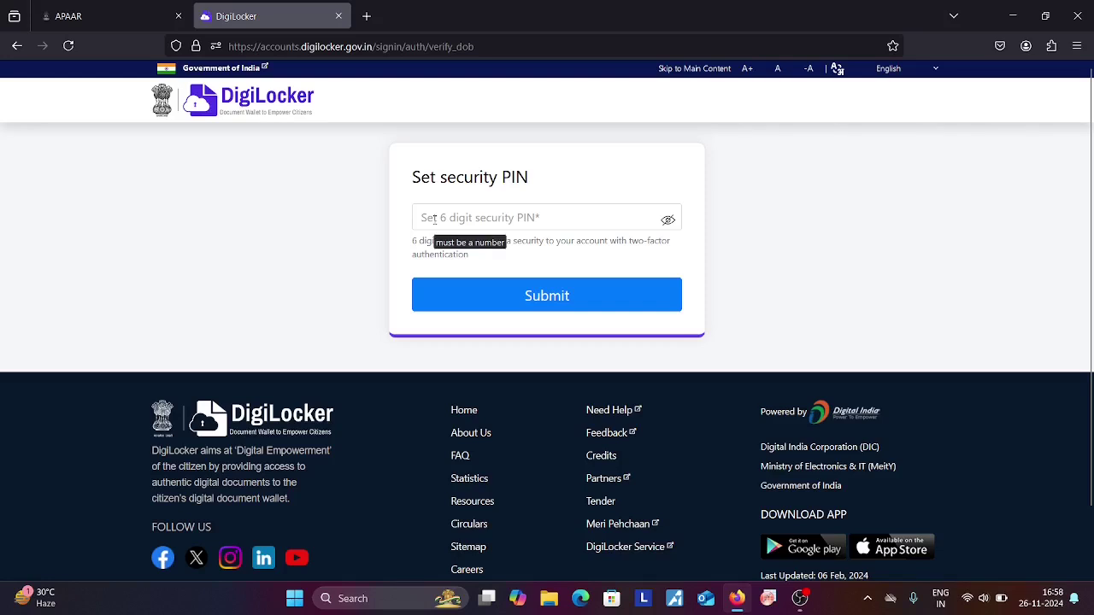
# Step: Enter and submit a new six-digit security PIN
pyautogui.click(436, 219)
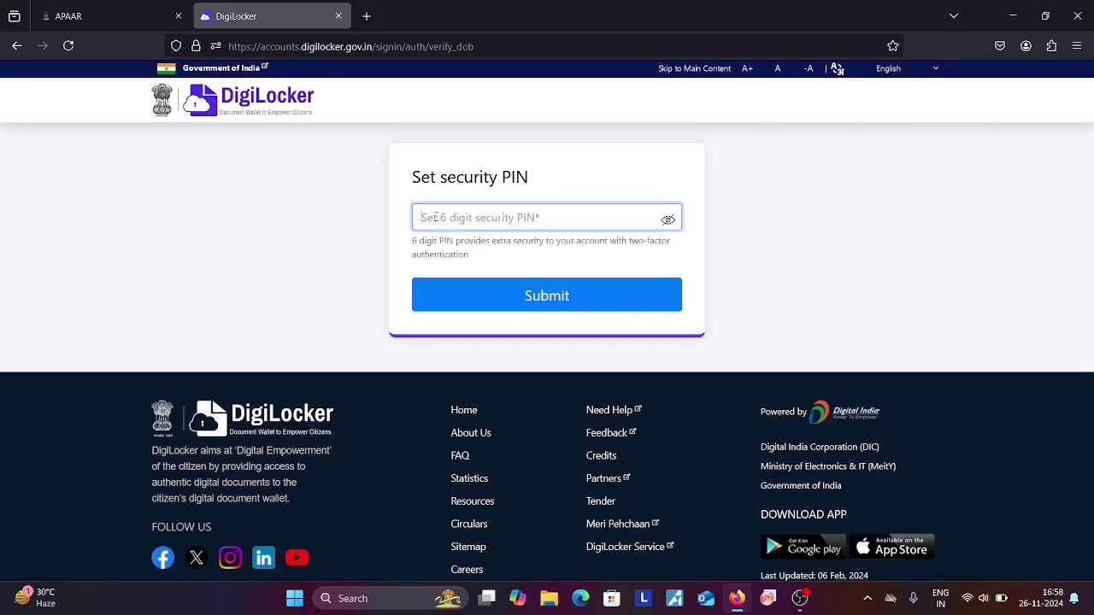
pyautogui.write('1')
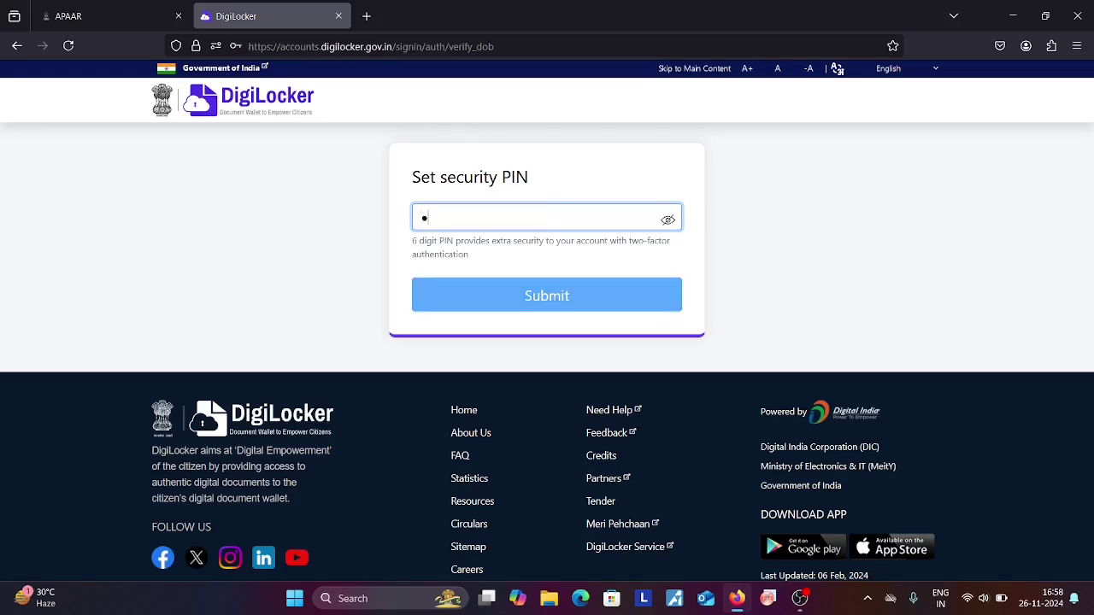
pyautogui.press('BackSpace')
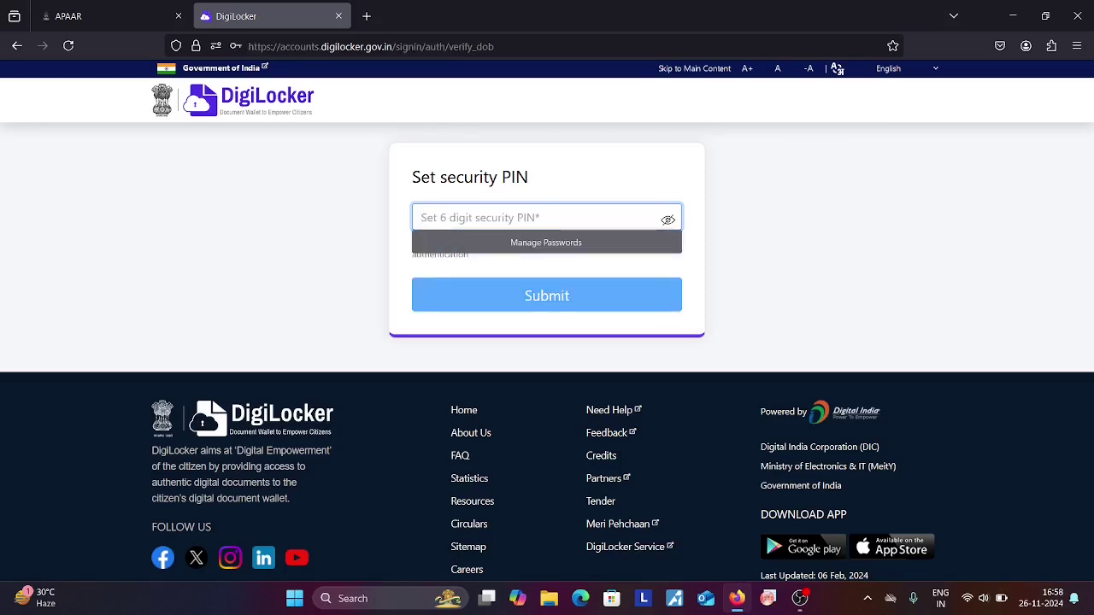
pyautogui.write('111')
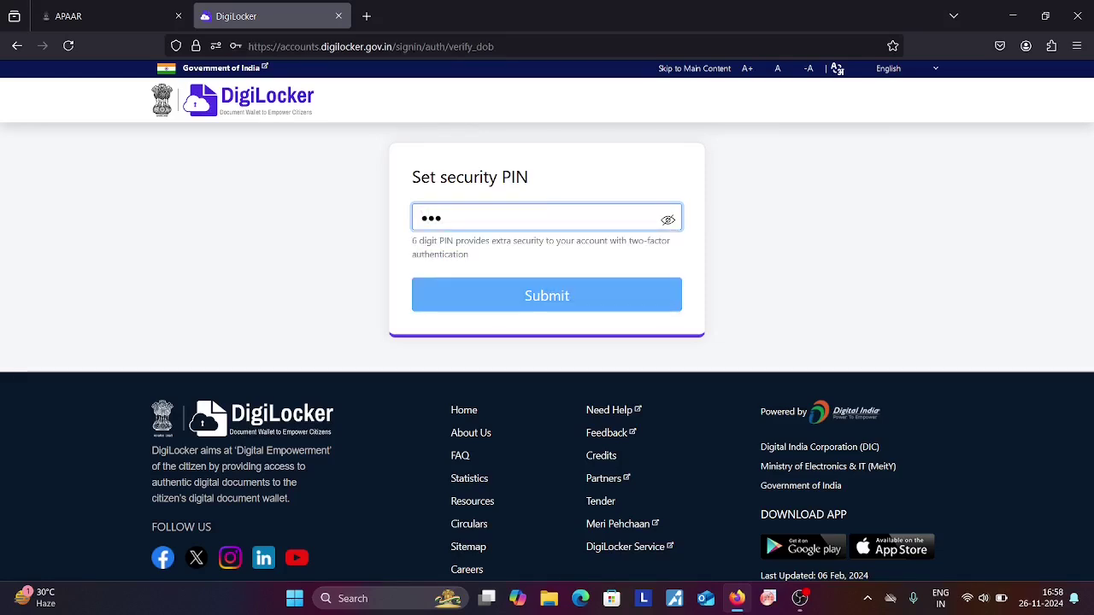
pyautogui.write('111')
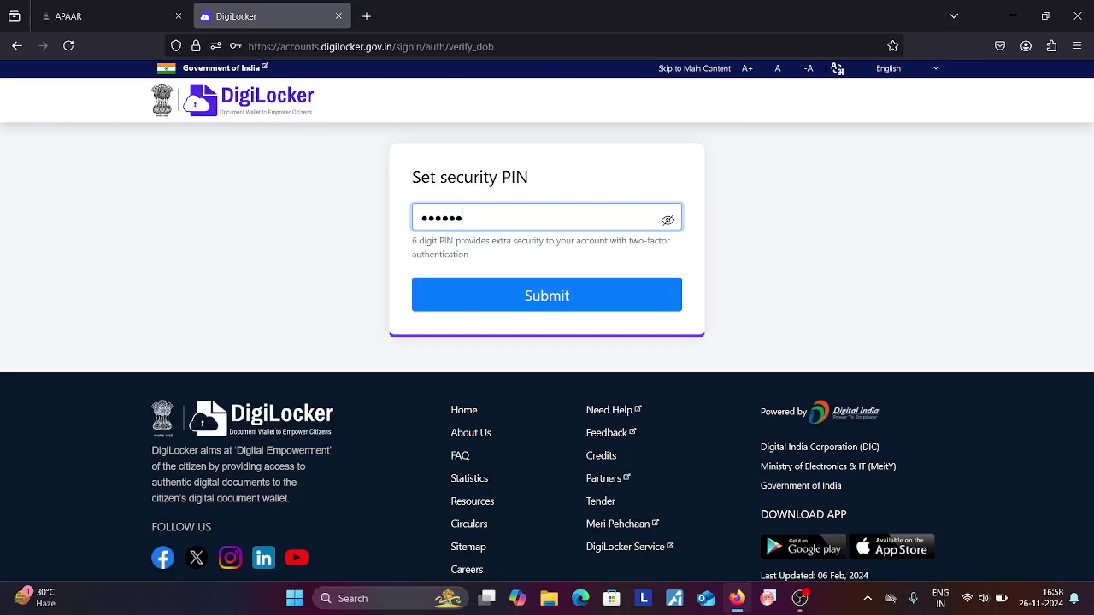
pyautogui.click(547, 296)
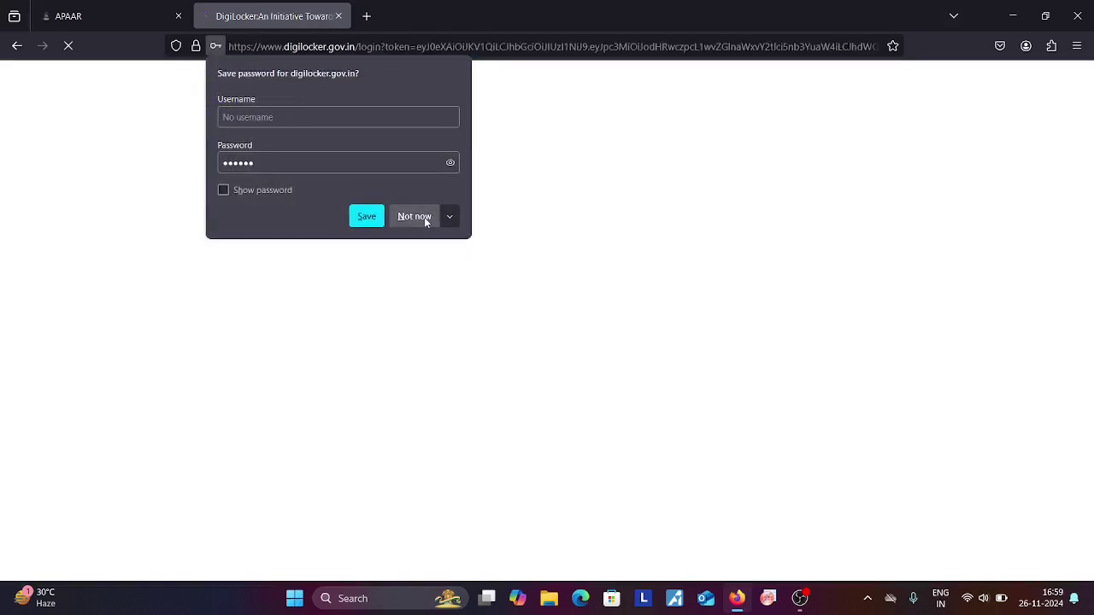
# Step: Skip saving the PIN, then delete the APAAR ID from Issued Documents via its menu
pyautogui.click(424, 217)
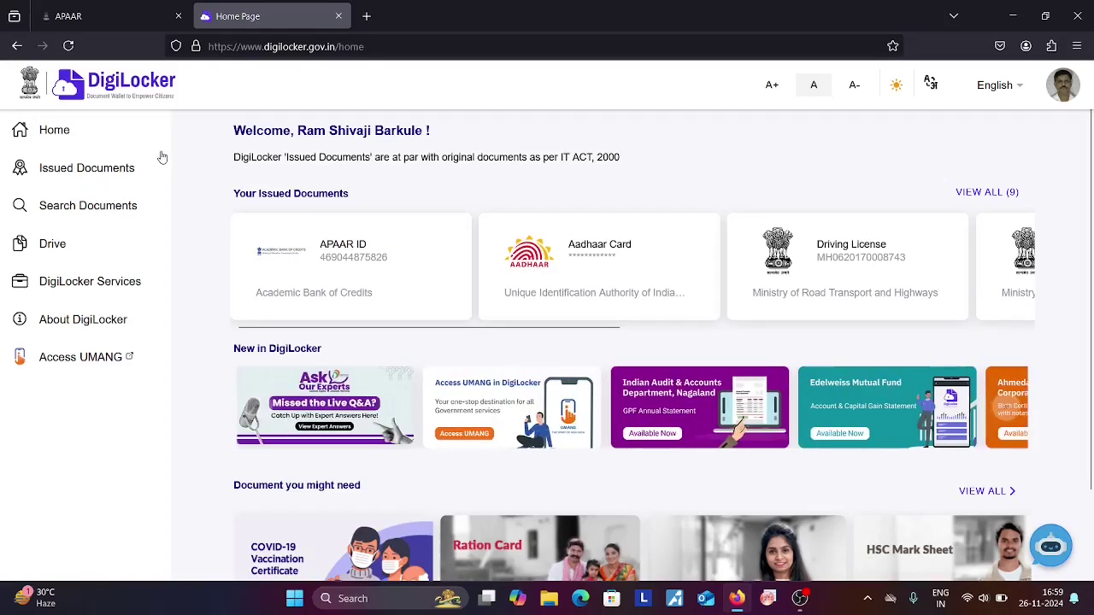
pyautogui.click(75, 168)
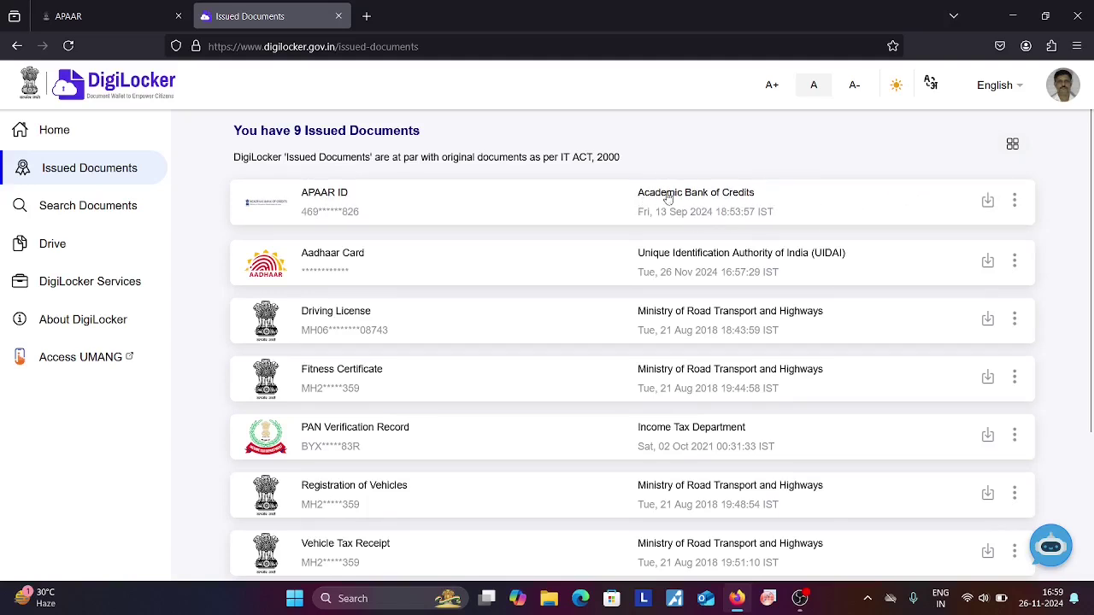
pyautogui.click(1014, 204)
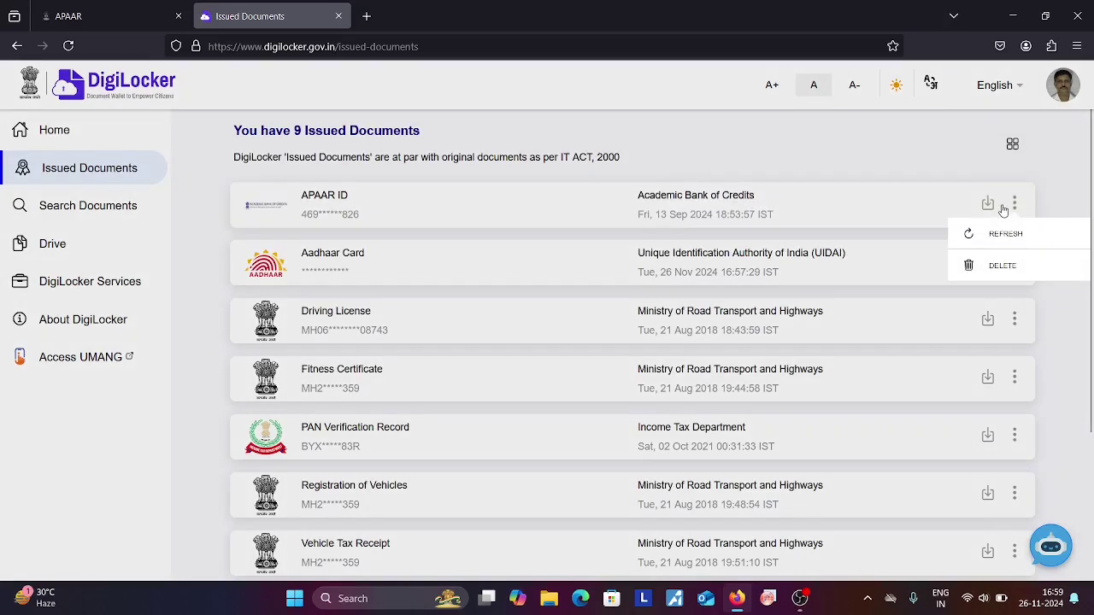
pyautogui.click(994, 267)
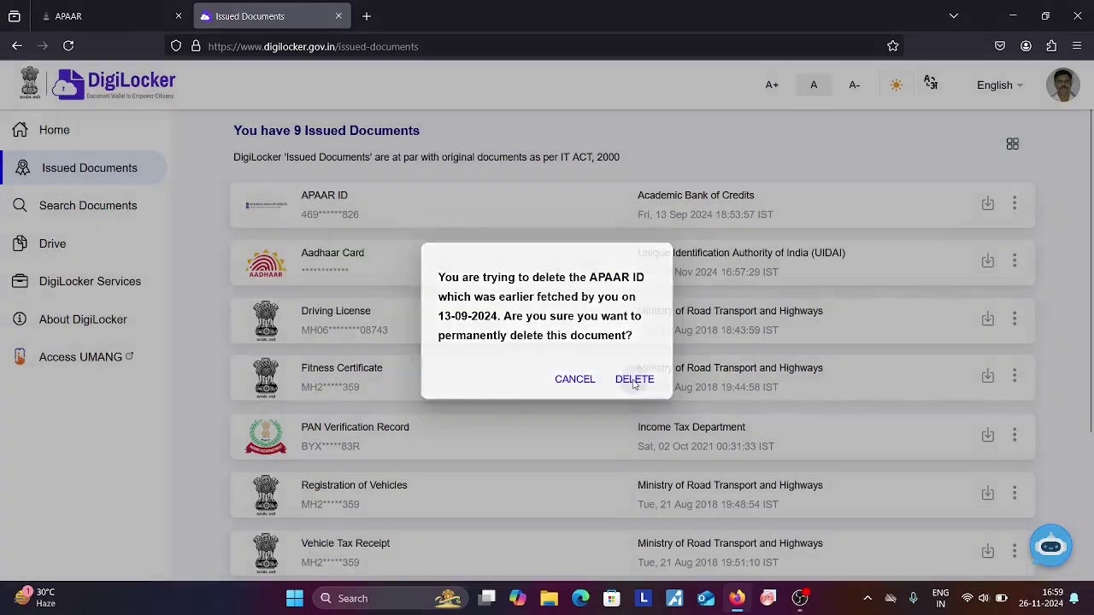
pyautogui.click(637, 382)
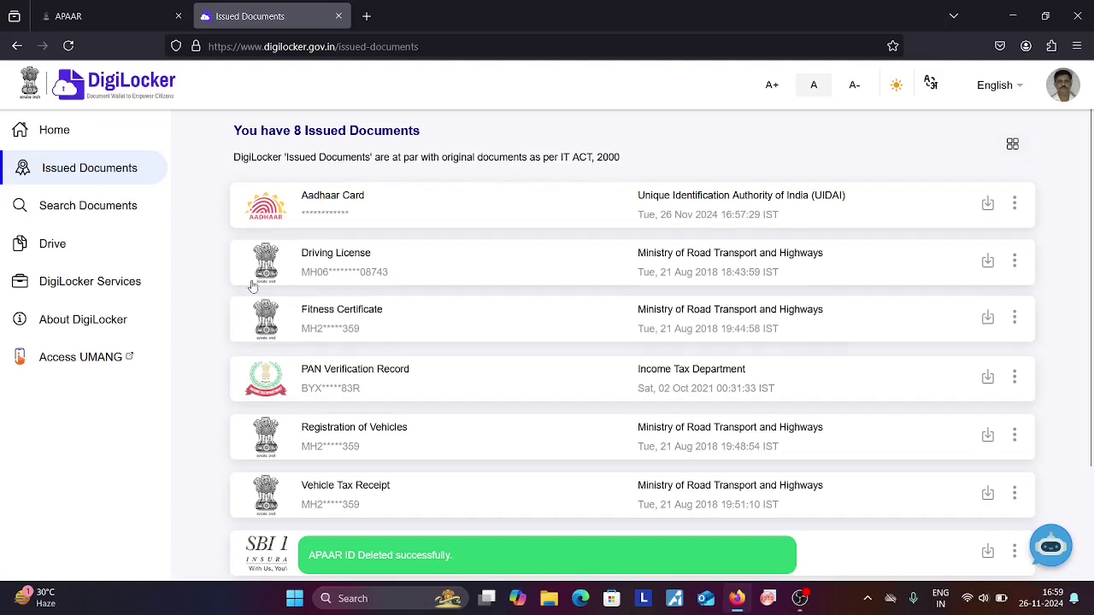
pyautogui.click(79, 210)
# Step: Search documents for 'apaar' and open the Academic Bank of Credits issuer
pyautogui.click(333, 201)
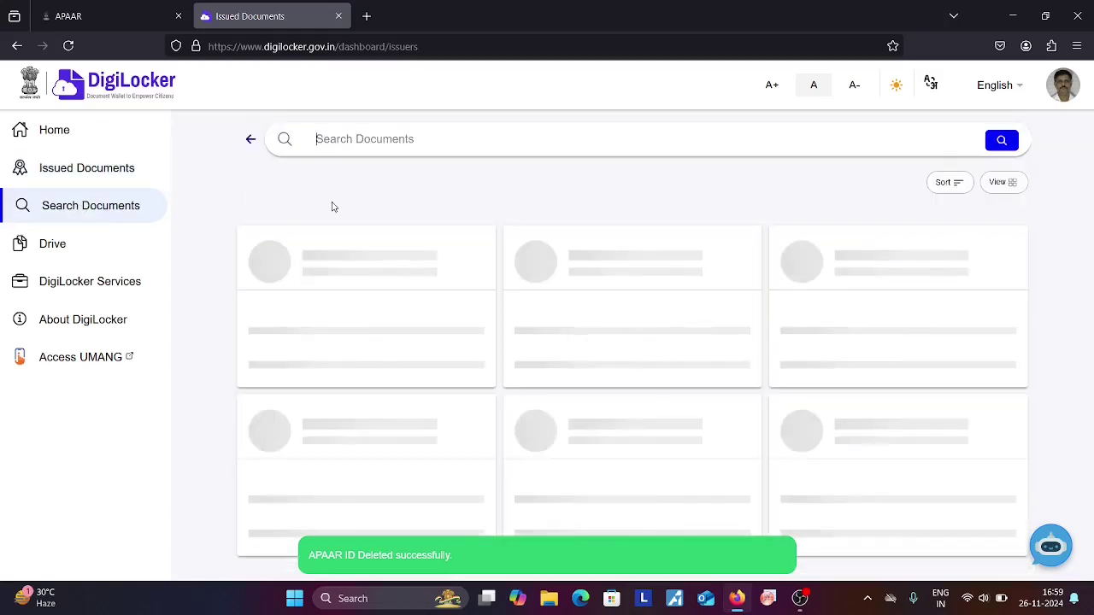
pyautogui.write('a')
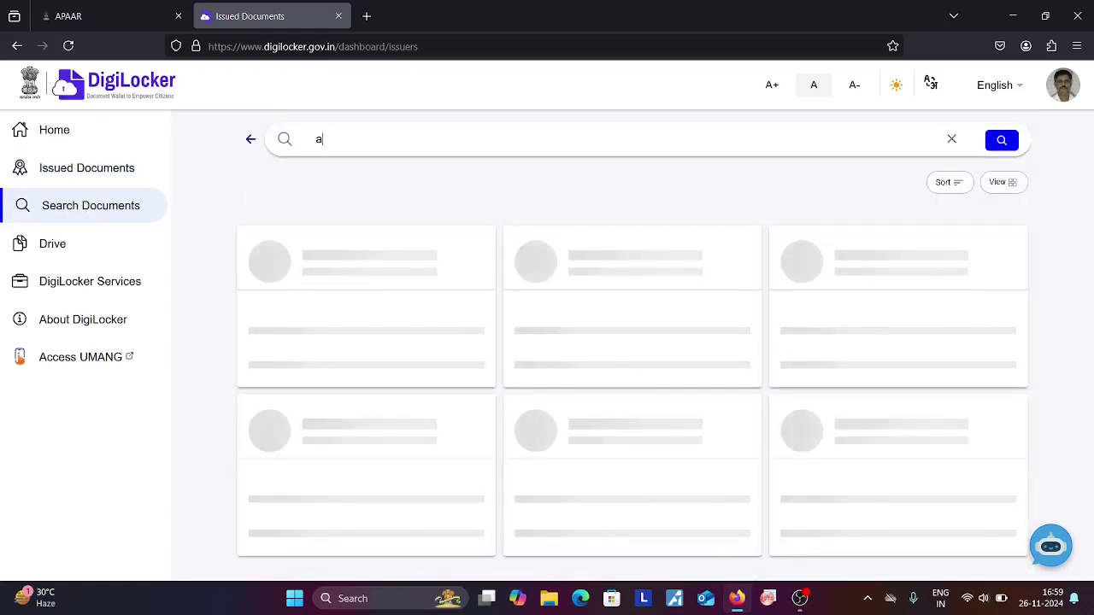
pyautogui.write('paar')
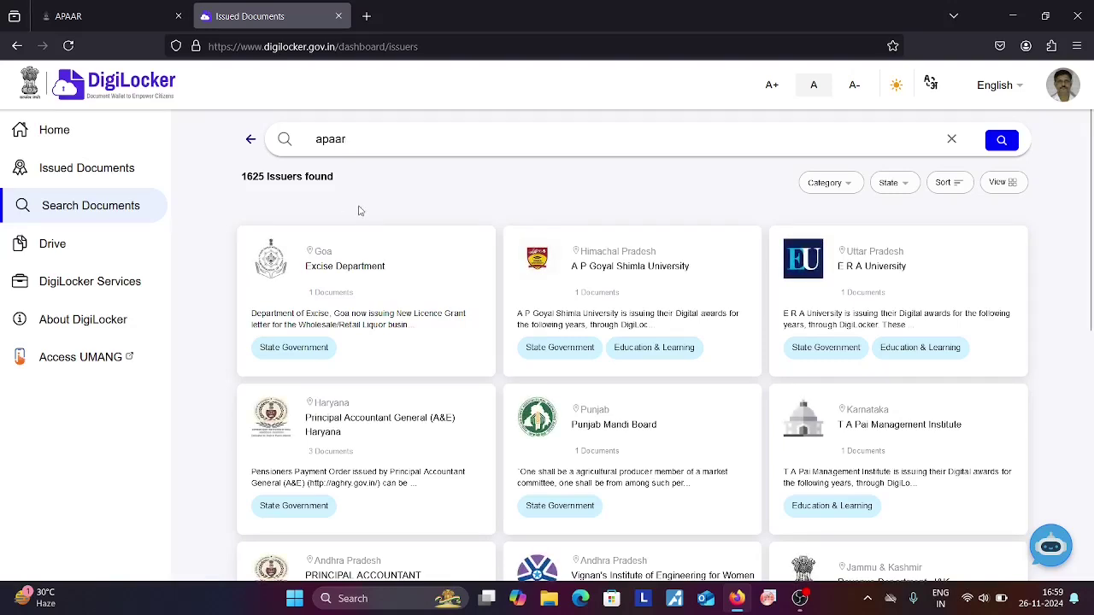
pyautogui.click(1014, 142)
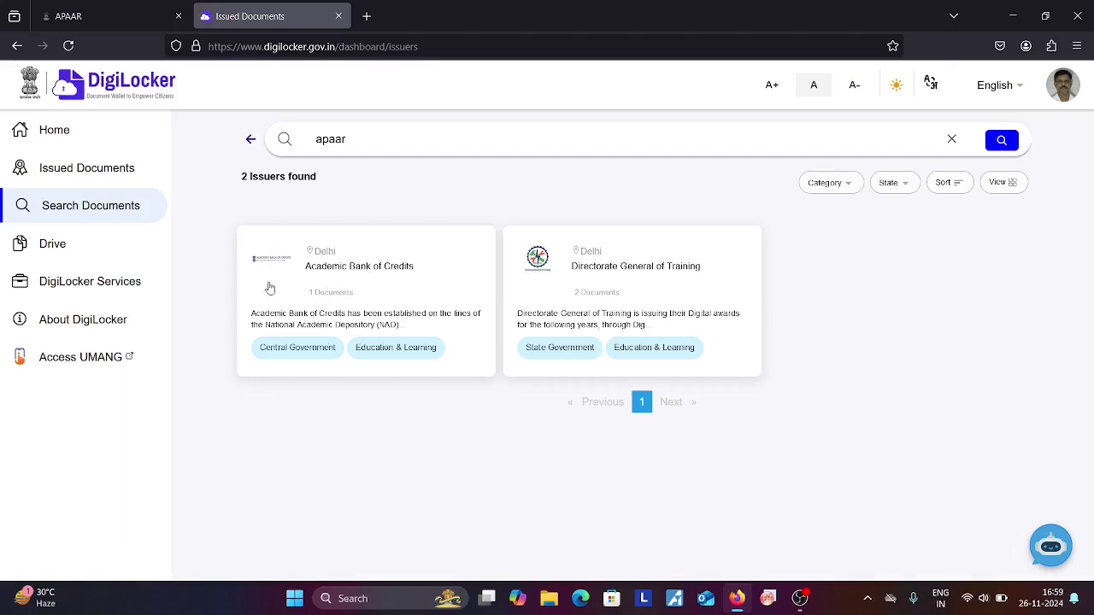
pyautogui.click(338, 271)
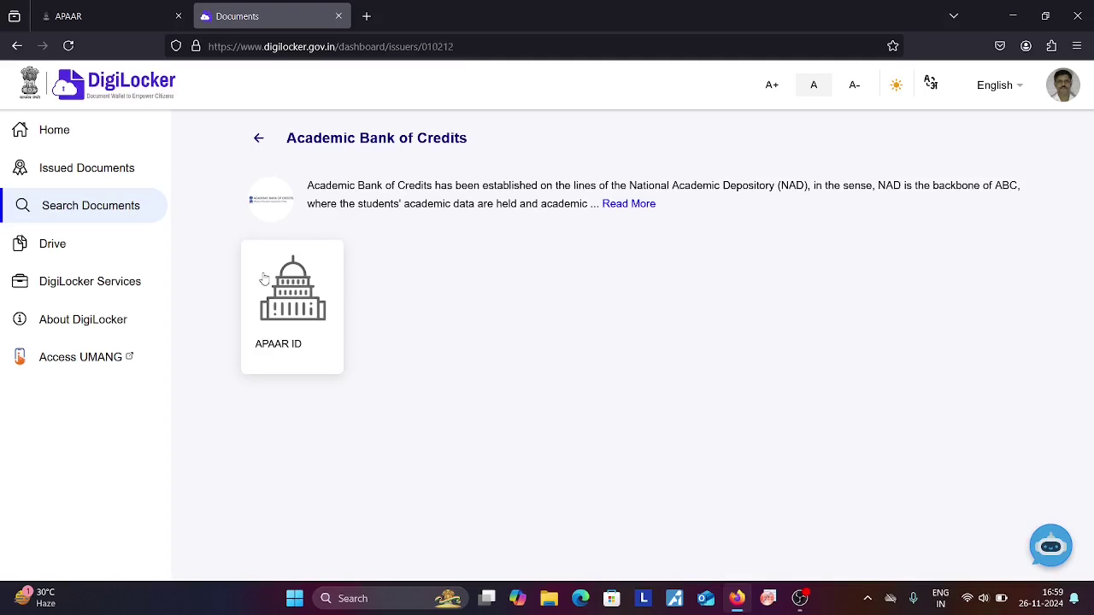
# Step: Open the APAAR ID form and set Identity Type to None
pyautogui.click(292, 295)
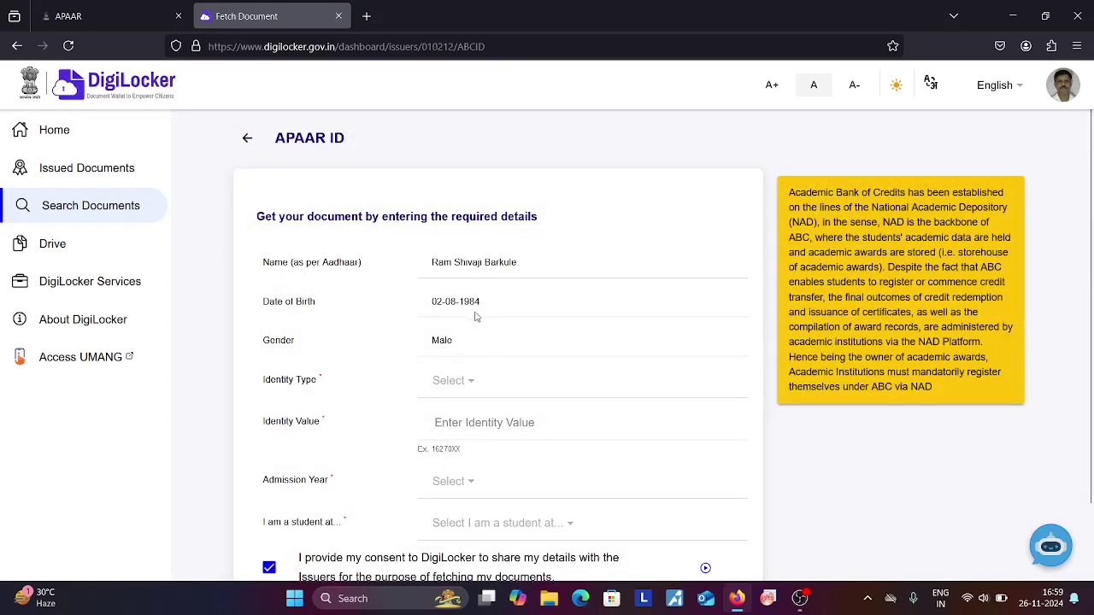
pyautogui.click(452, 384)
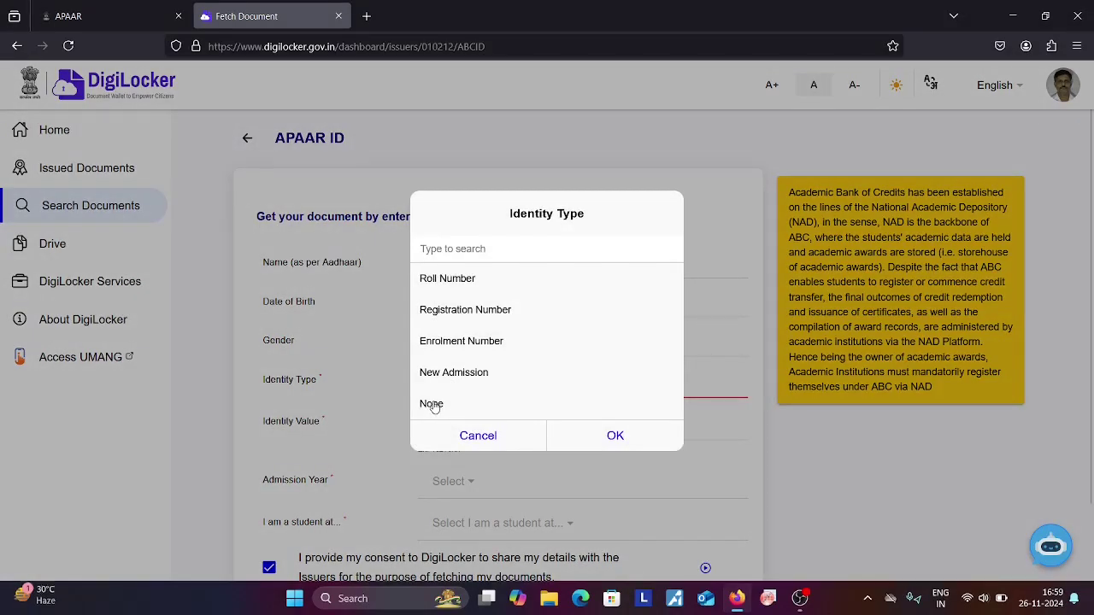
pyautogui.click(434, 405)
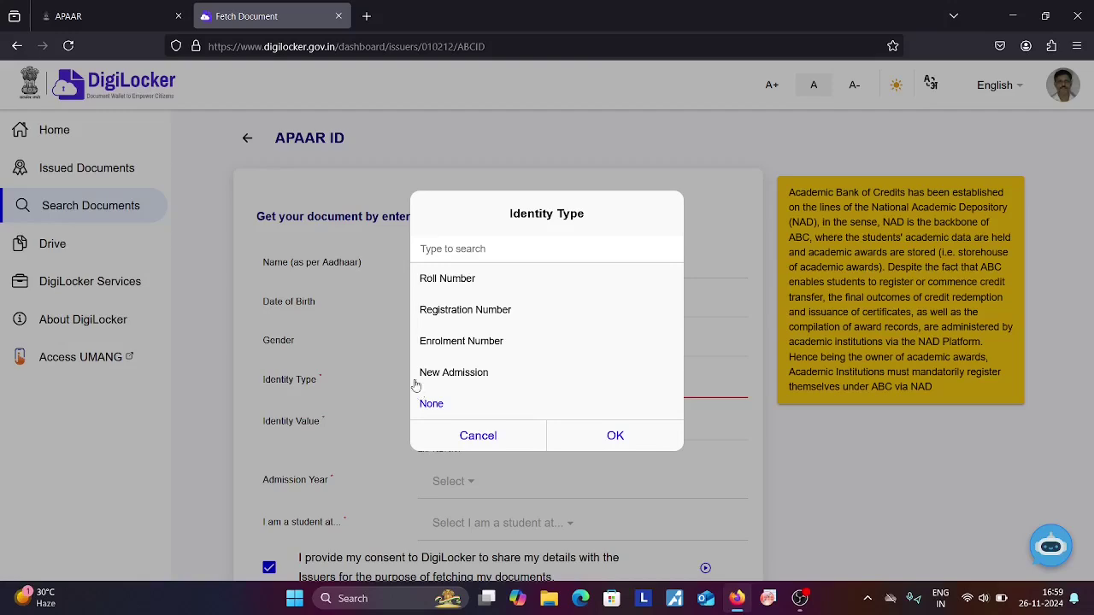
pyautogui.click(615, 438)
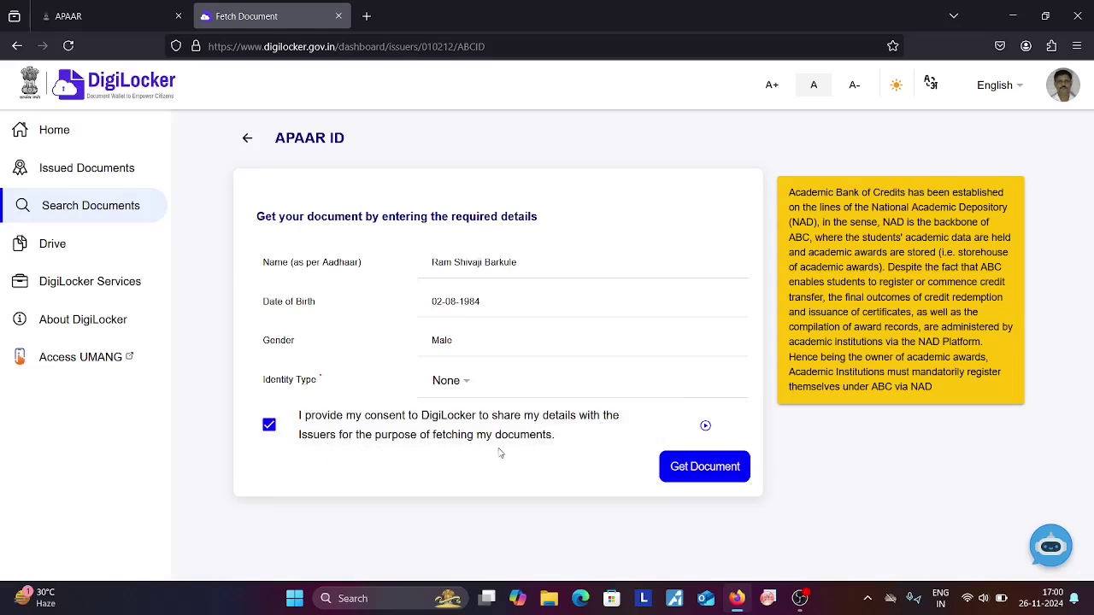
# Step: Re-fetch the APAAR ID from Academic Bank of Credits and view its 26 Nov 2024 PDF
pyautogui.click(694, 469)
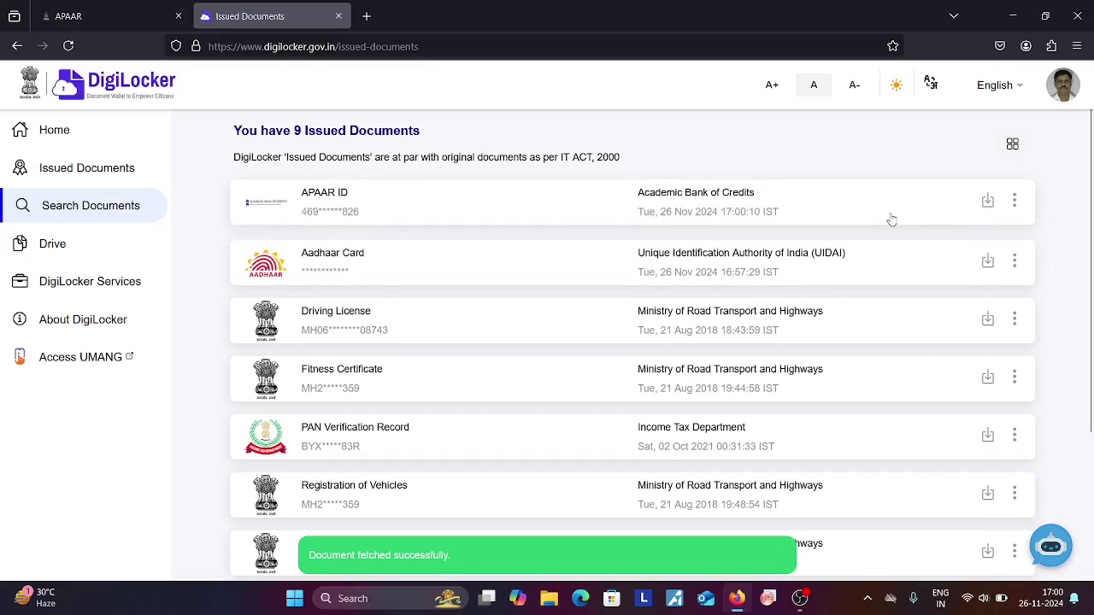
pyautogui.click(701, 200)
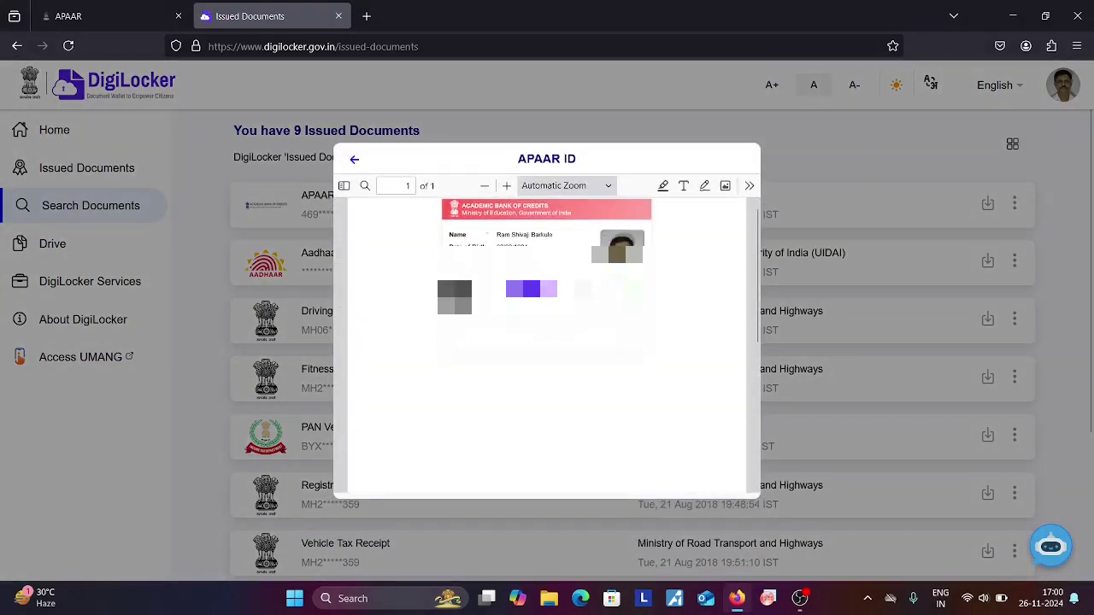
pyautogui.click(355, 162)
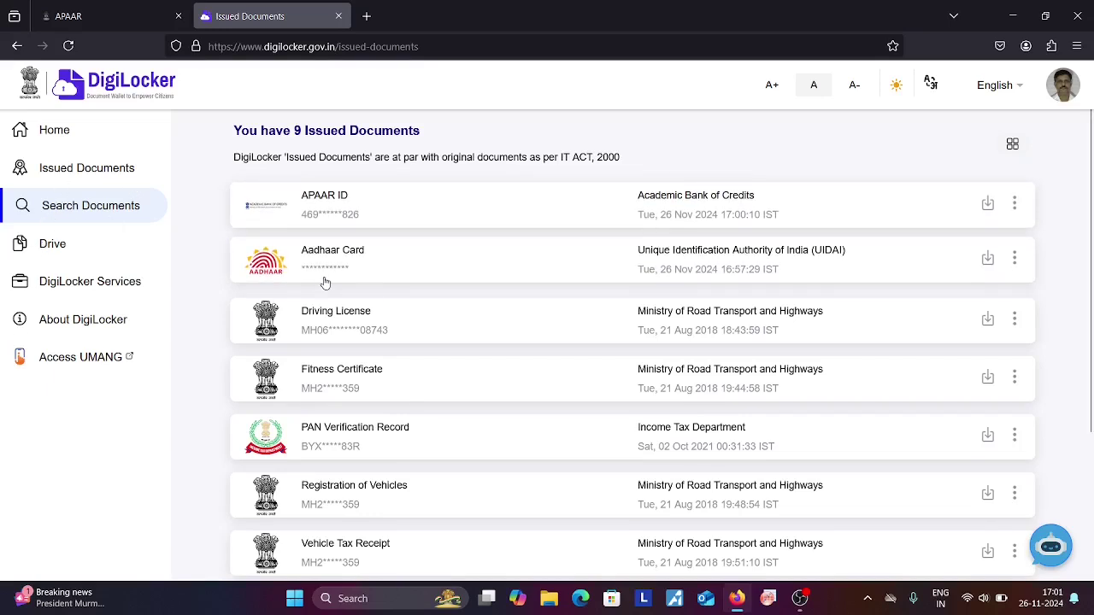
pyautogui.scroll(-2, 325, 282)
pyautogui.scroll(-3, 325, 282)
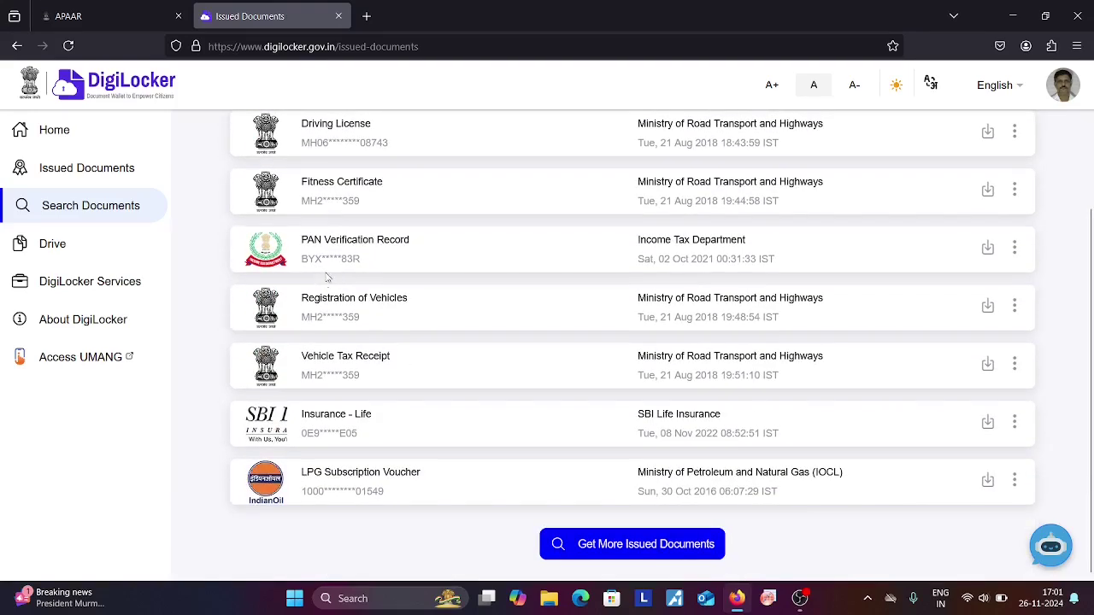
pyautogui.scroll(4, 330, 271)
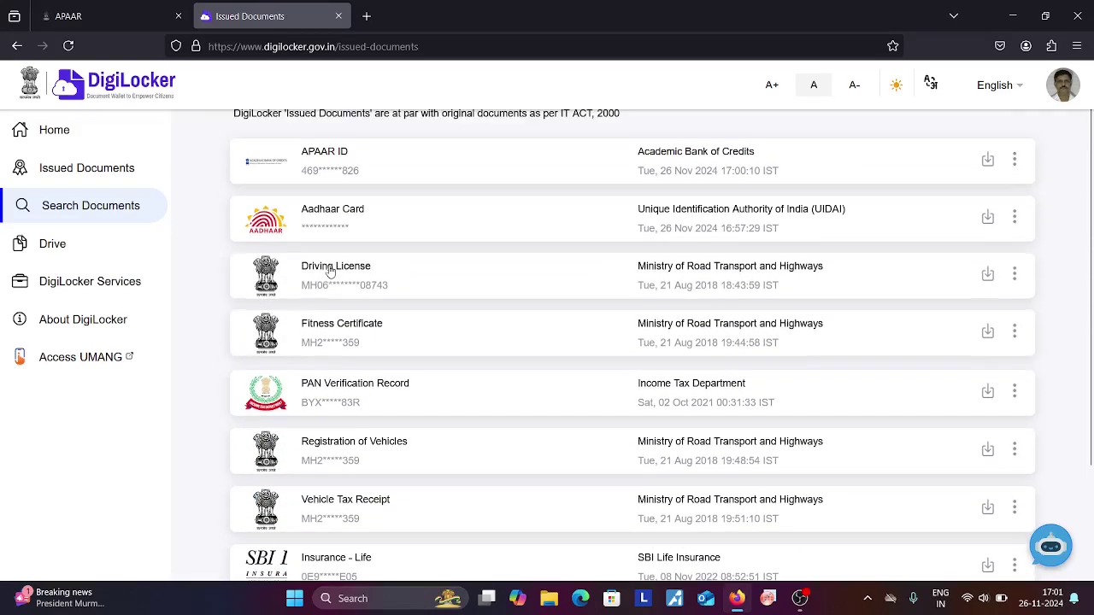
pyautogui.scroll(1, 345, 263)
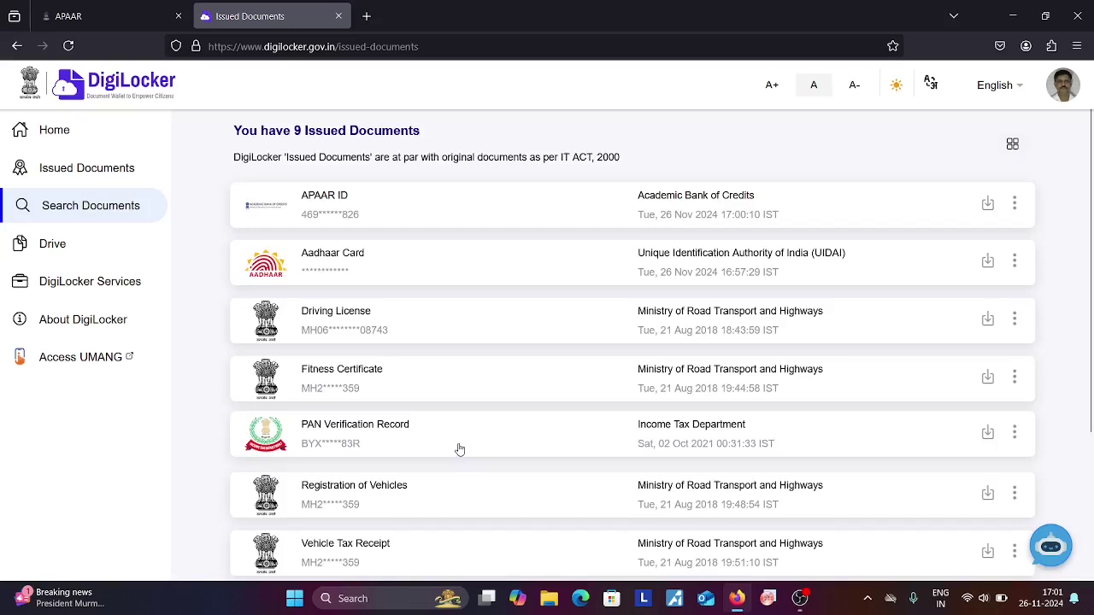
pyautogui.scroll(-2, 453, 448)
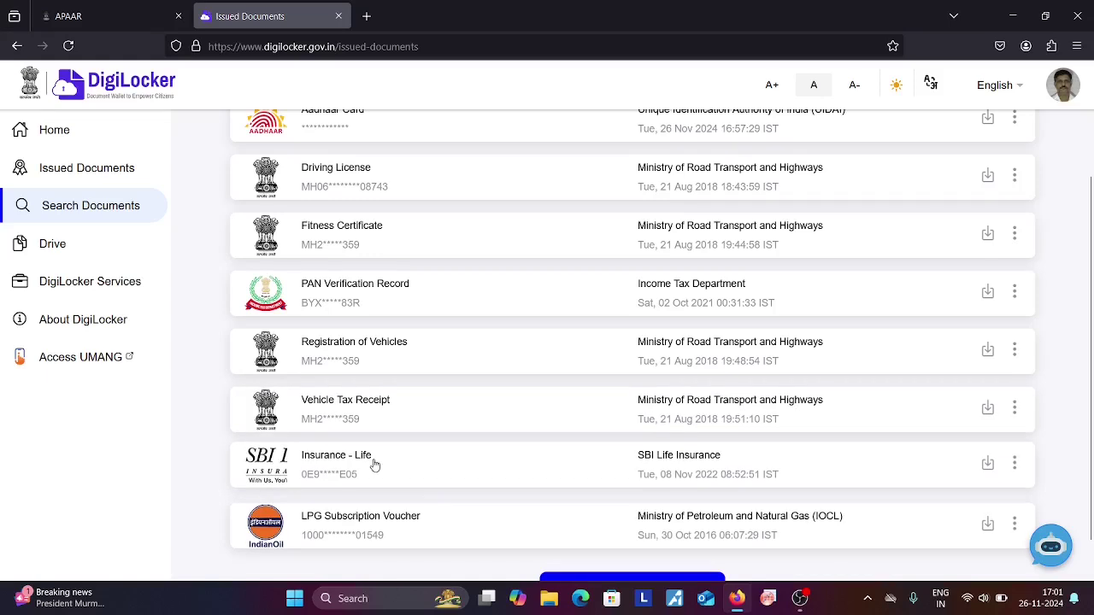
pyautogui.scroll(-1, 405, 444)
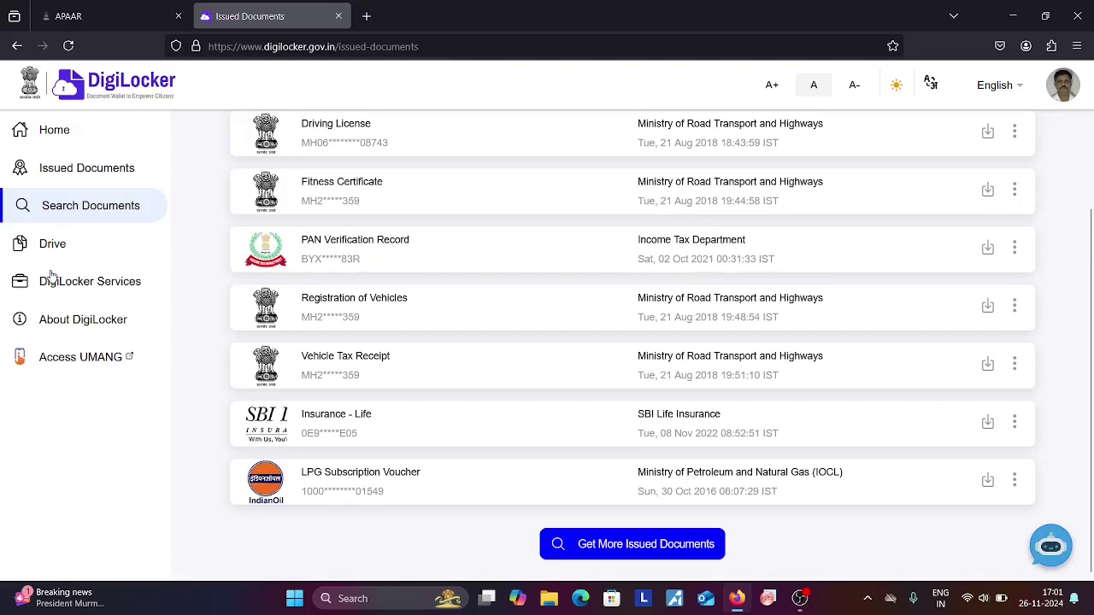
# Step: View DigiLocker Drive's folders and files, highlight its 1 GB storage limit, then bring OBS forward
pyautogui.click(53, 245)
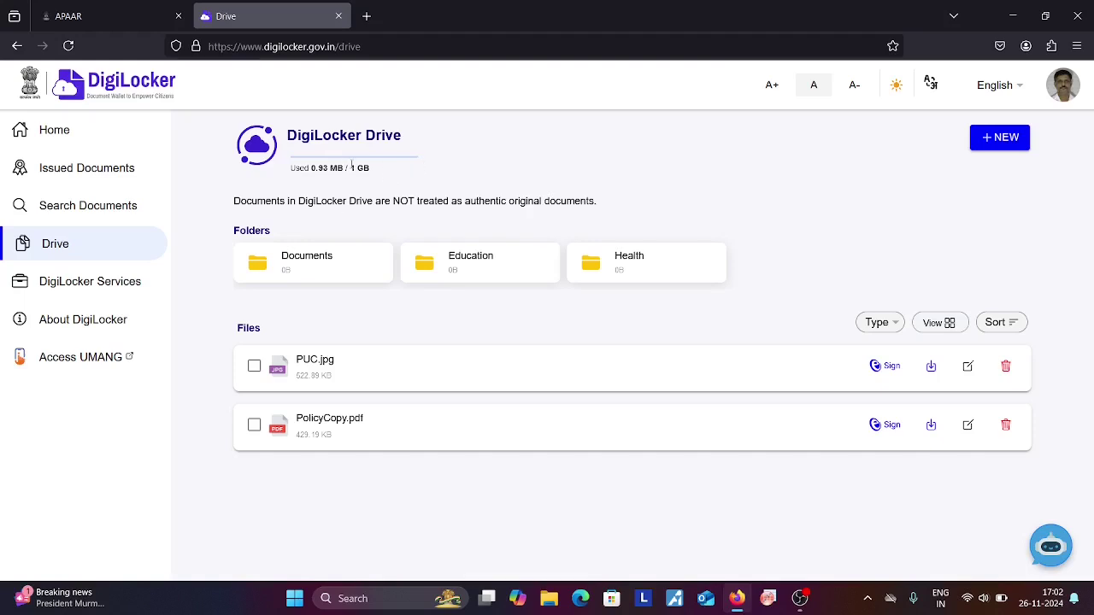
pyautogui.moveTo(351, 167); pyautogui.dragTo(385, 167)
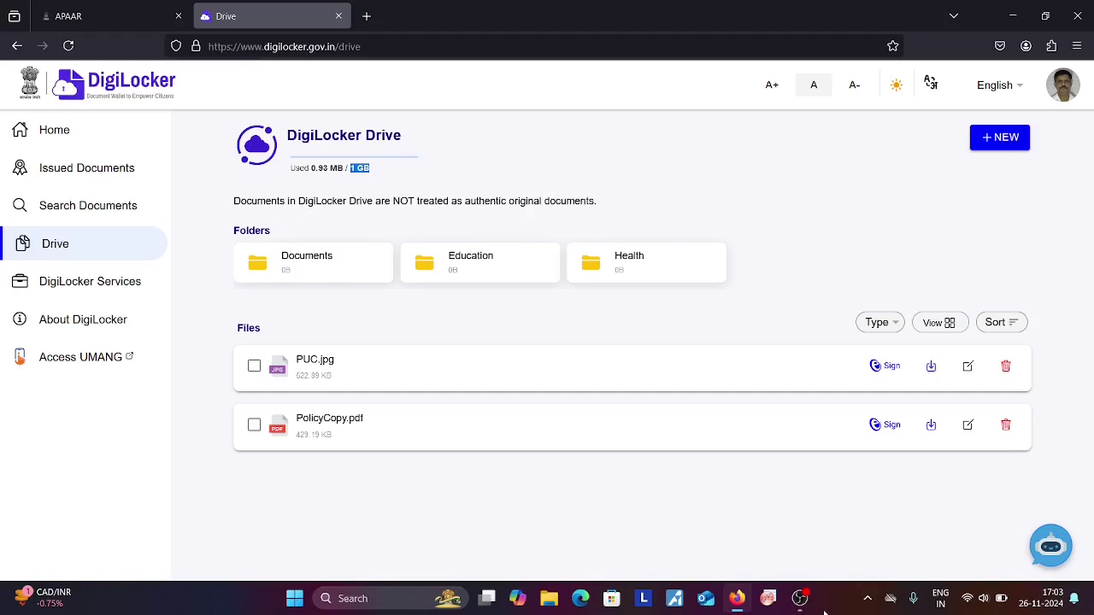
pyautogui.moveTo(800, 598)
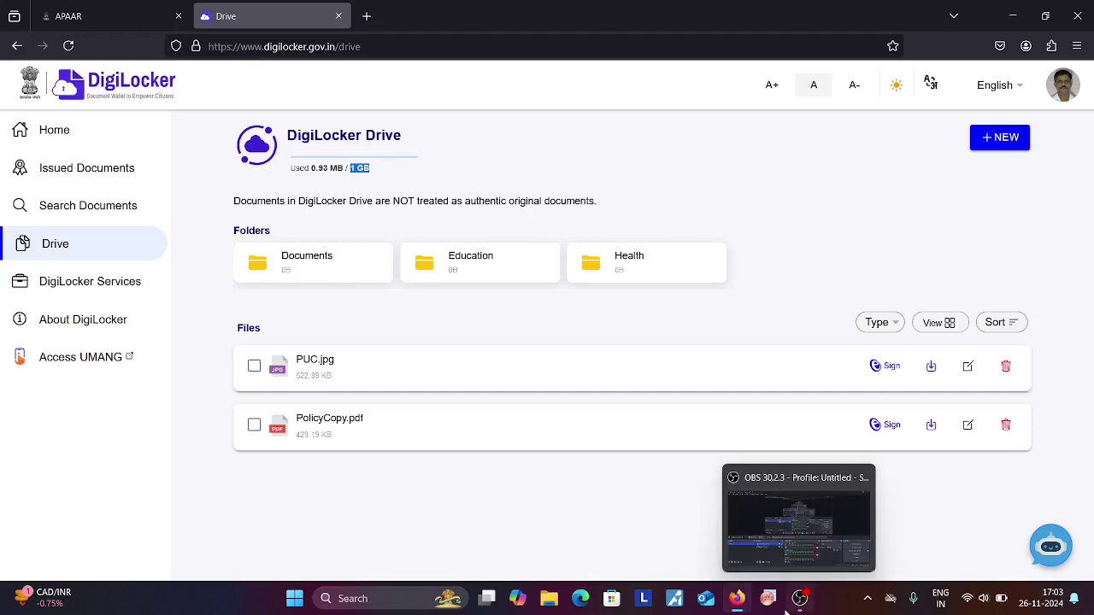
pyautogui.click(824, 566)
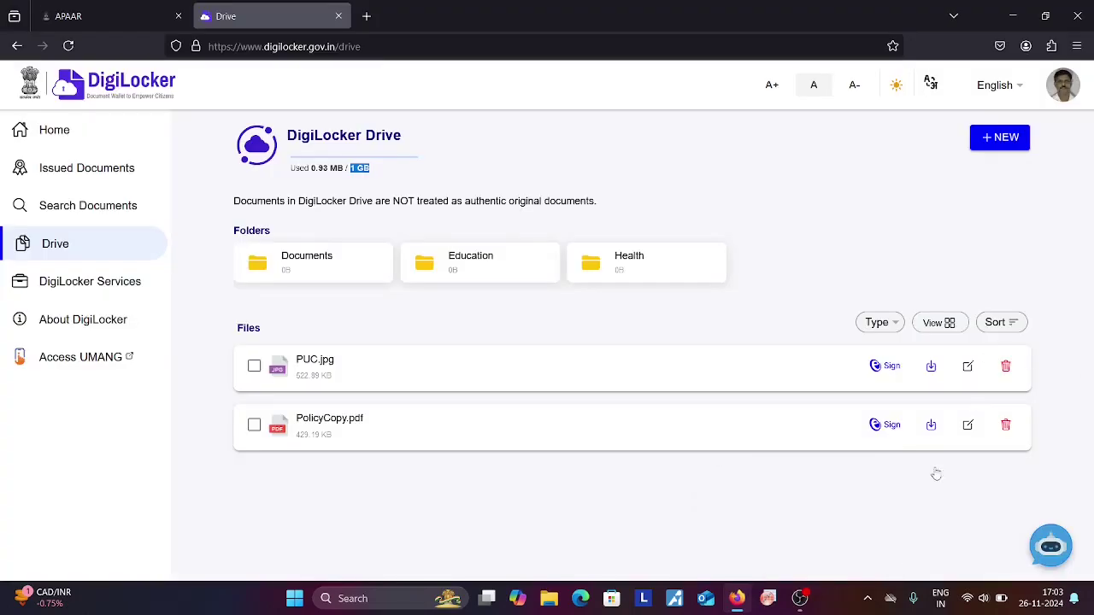
pyautogui.click(847, 555)
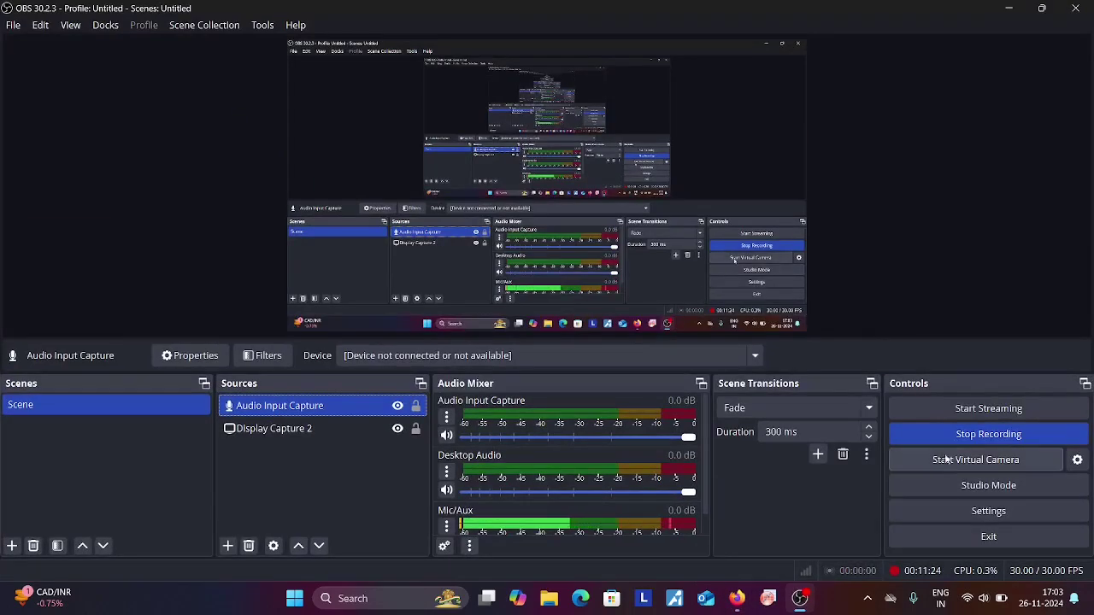